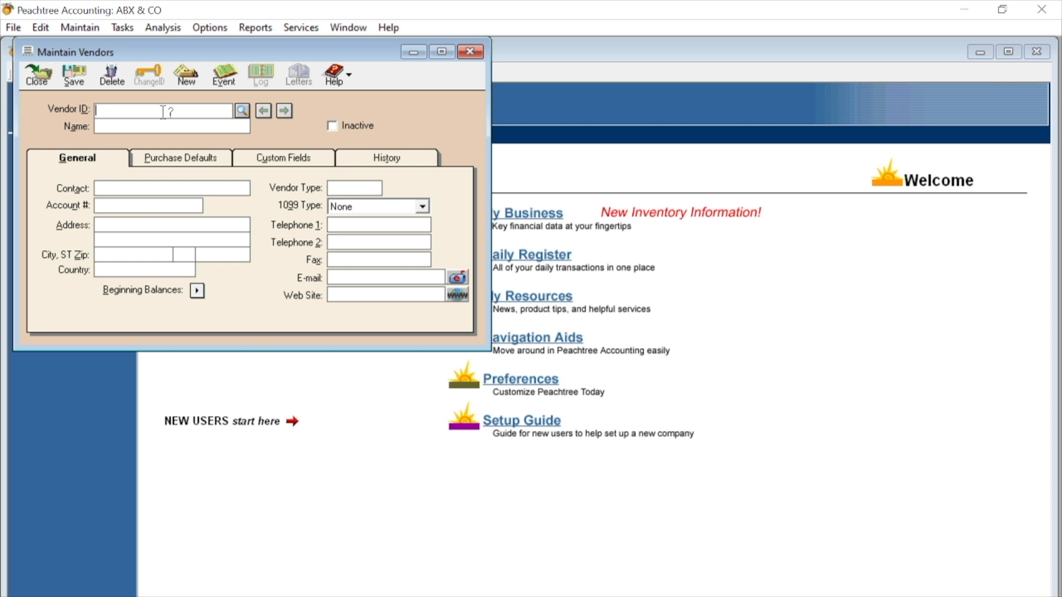
- Enter 01 as the new vendor's ID and fill in the vendor's name
type("01")
key("Tab")
type("asad")
- Set vendor 01's default purchase account to Inventory and save the vendor record
left_click(180, 158)
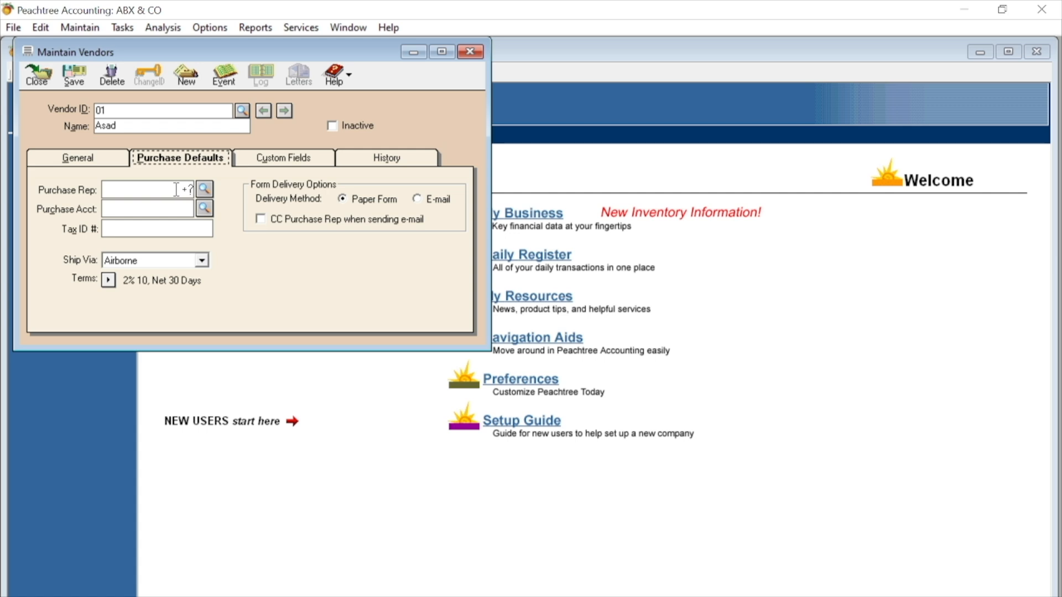
left_click(203, 209)
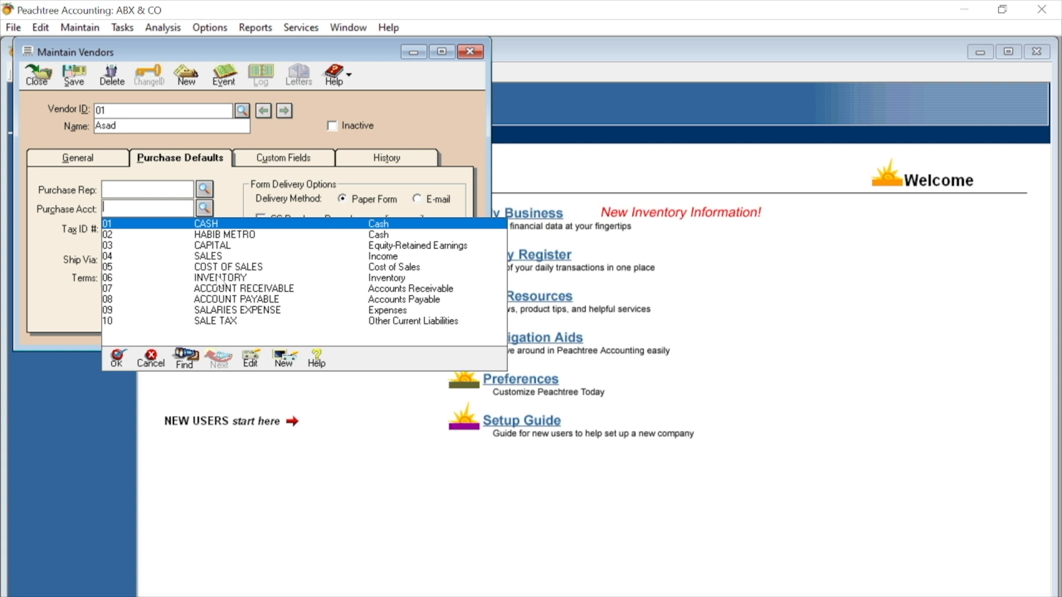
left_click(220, 278)
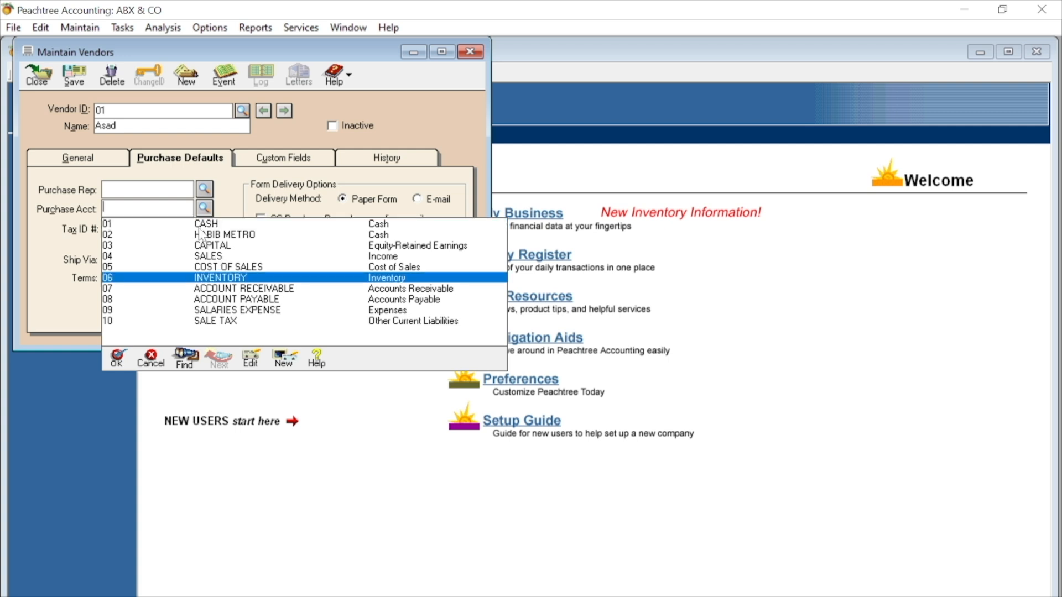
double_click(229, 279)
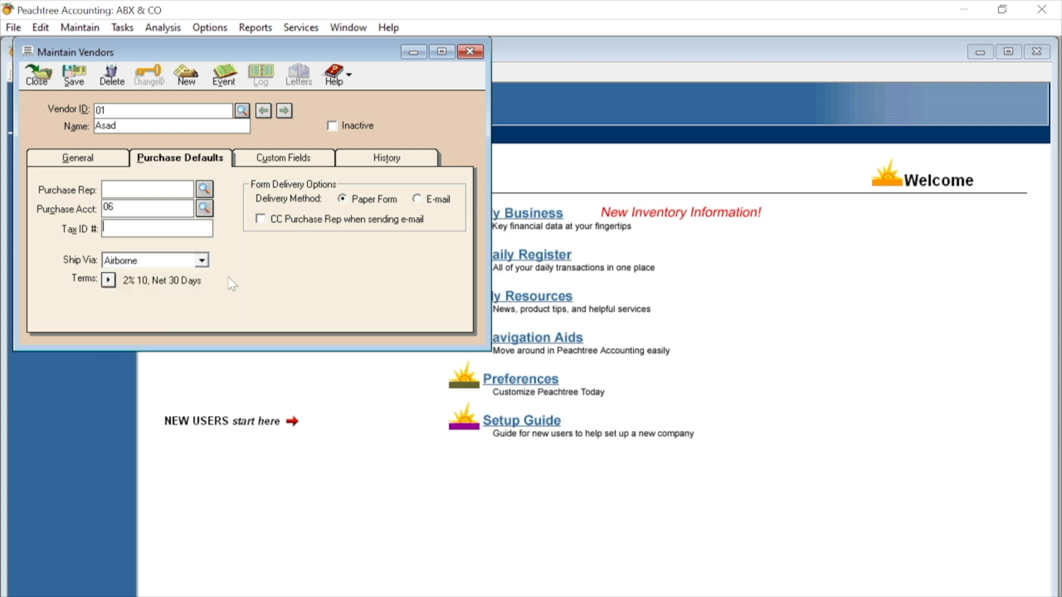
left_click(70, 83)
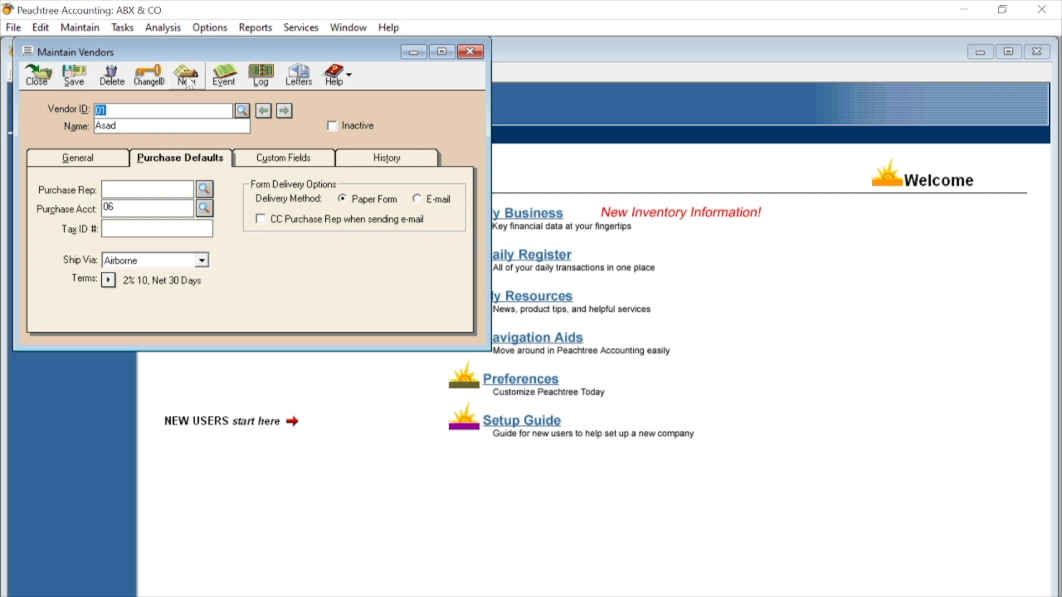
- Create vendor 02 with the vendor's name and Inventory as purchase account, save it and close the vendor records
type("02")
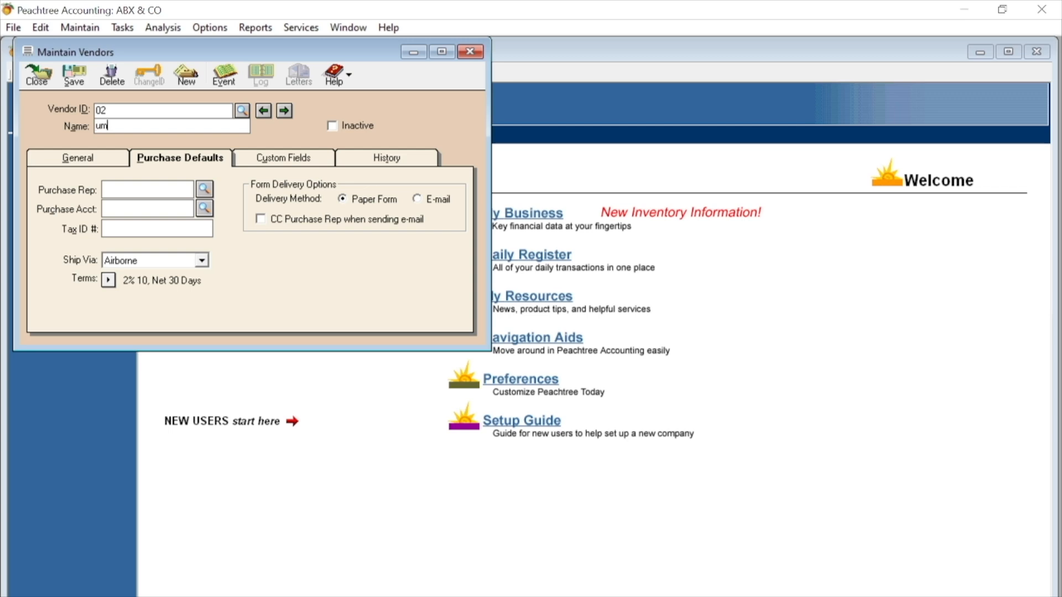
left_click(204, 208)
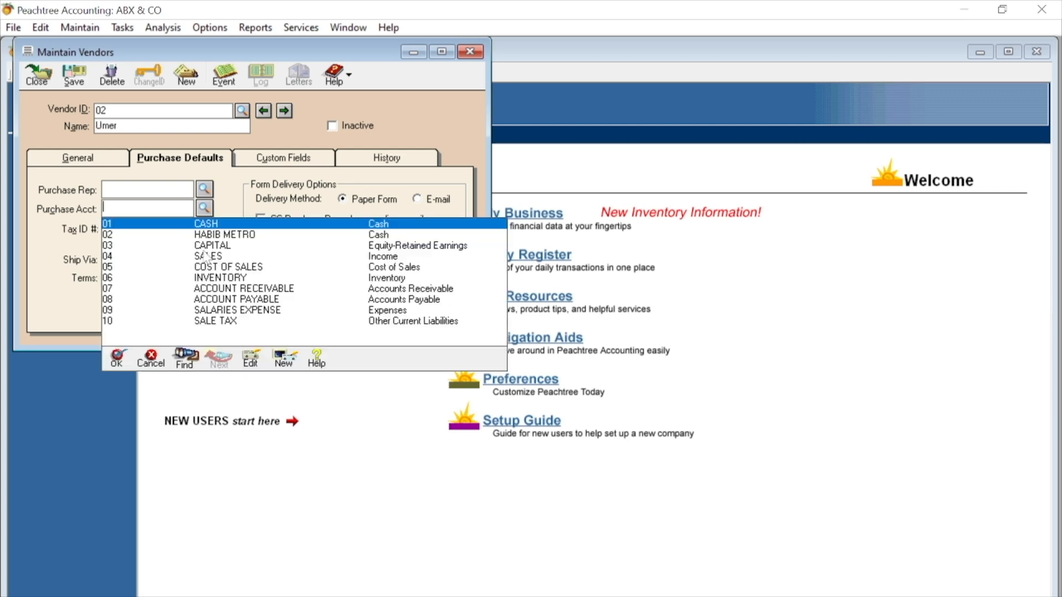
left_click(222, 280)
double_click(220, 279)
left_click(75, 79)
left_click(32, 80)
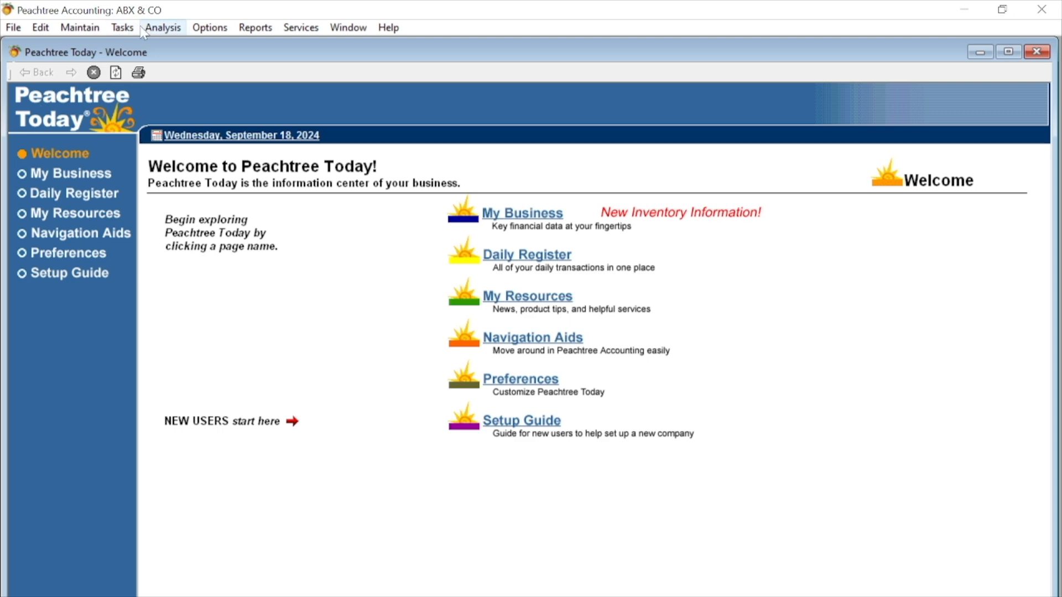
- Start a purchase order for vendor ID 01
left_click(119, 28)
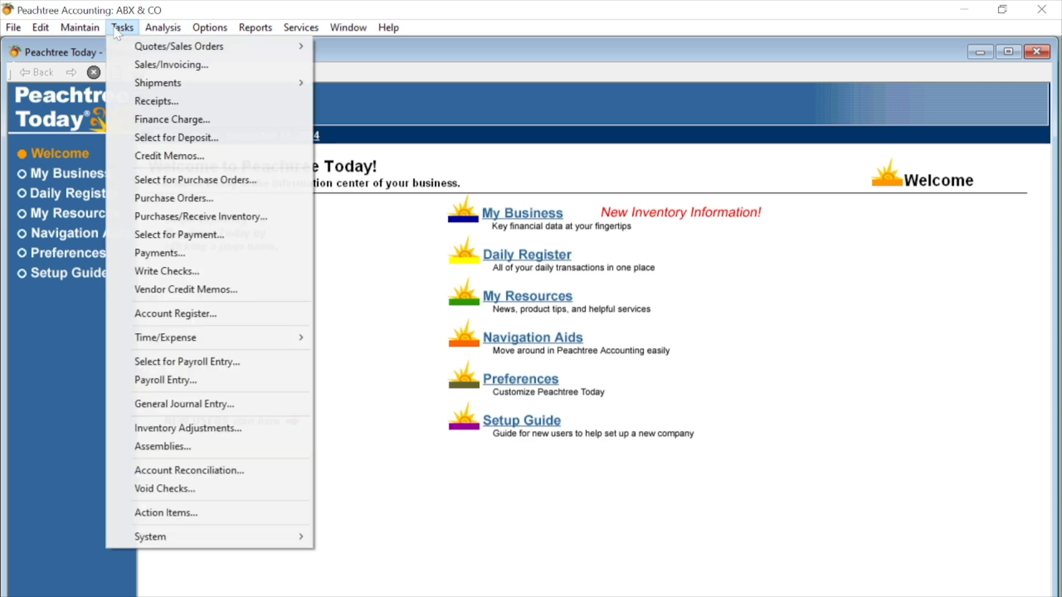
left_click(195, 202)
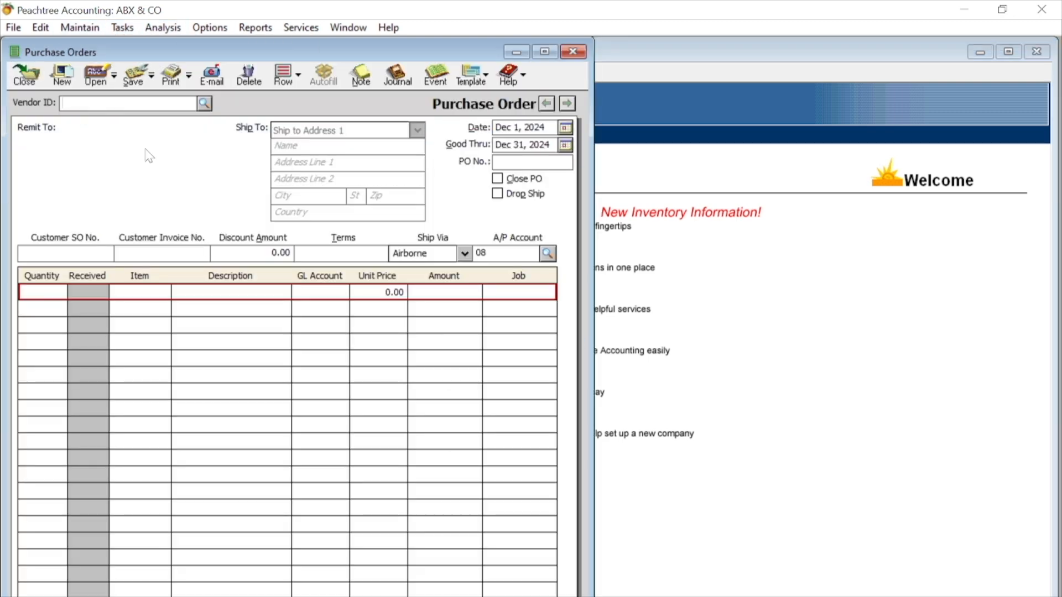
type("01")
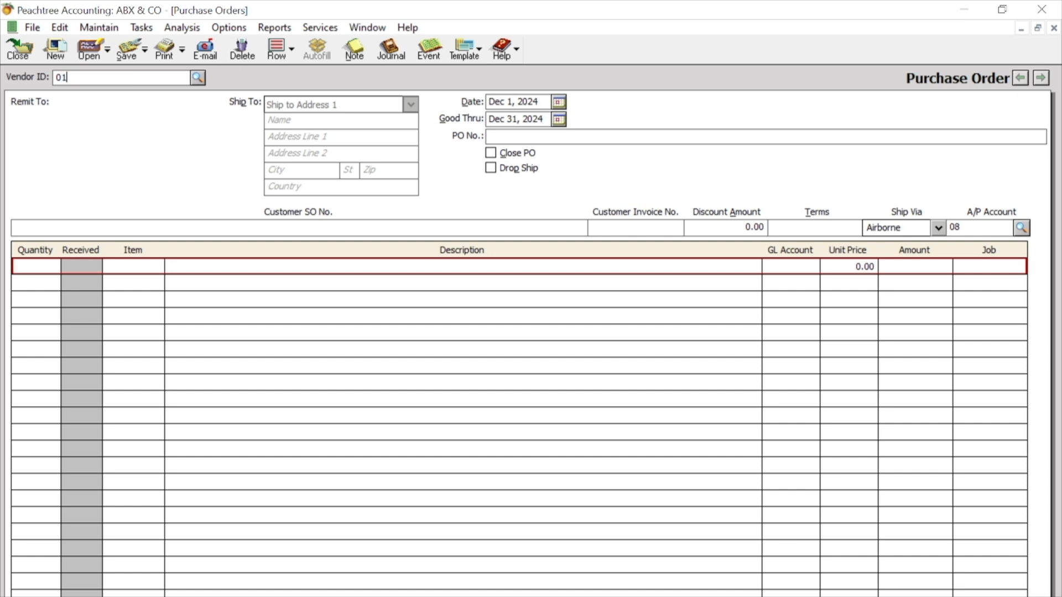
key("Tab")
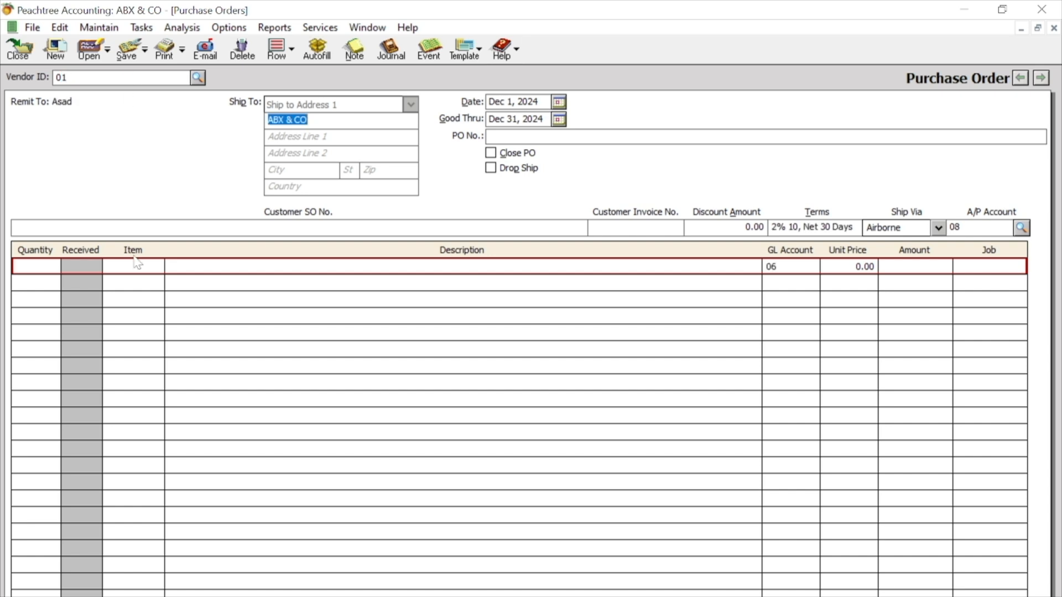
- Add a purchase order line for a quantity of 100 of item 101, LED
left_click(31, 266)
type("100")
key("Tab")
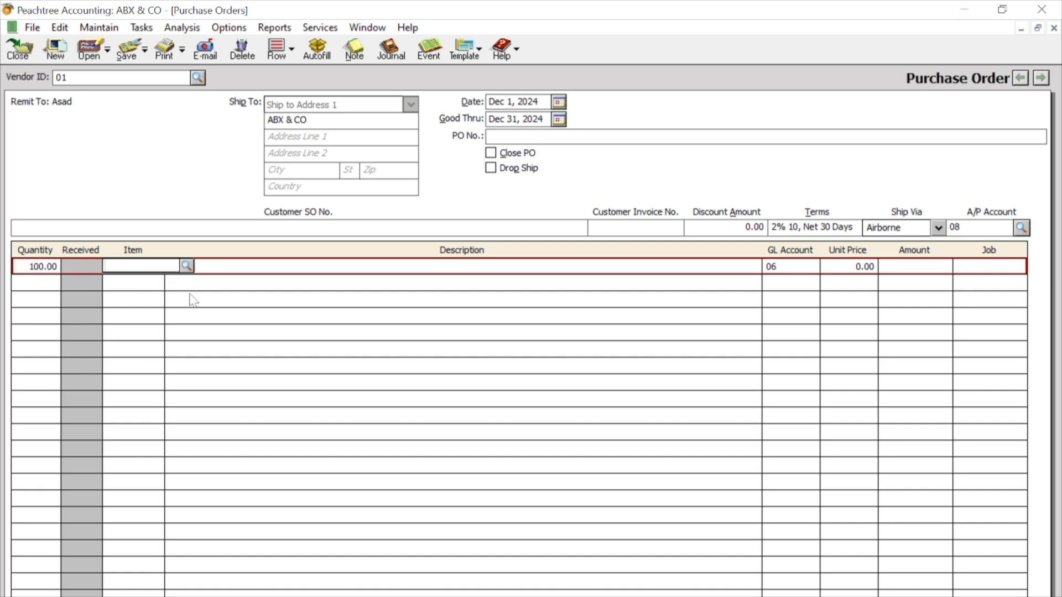
left_click(186, 265)
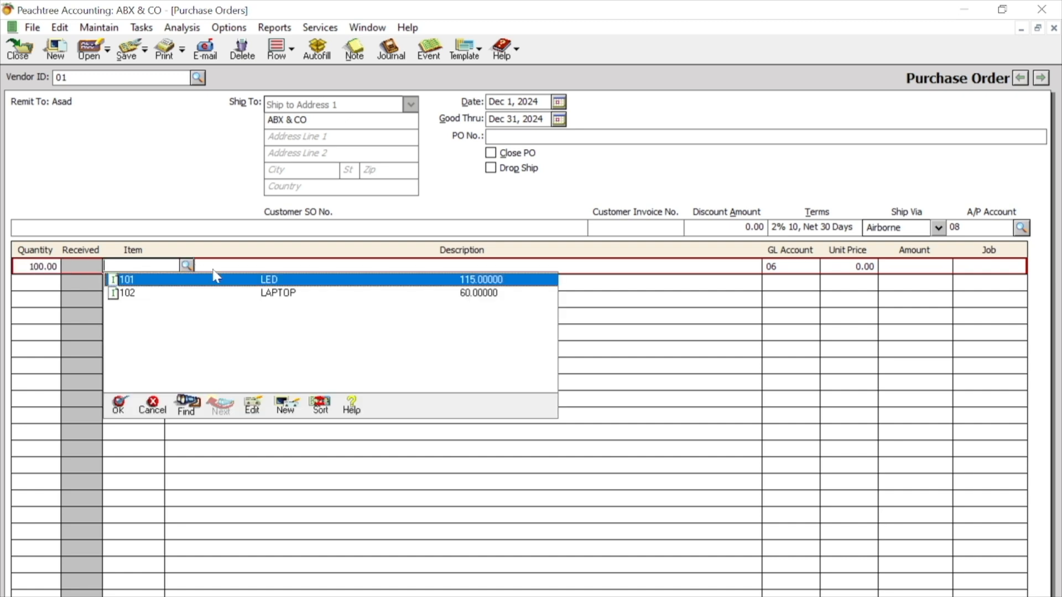
double_click(272, 286)
left_click(151, 268)
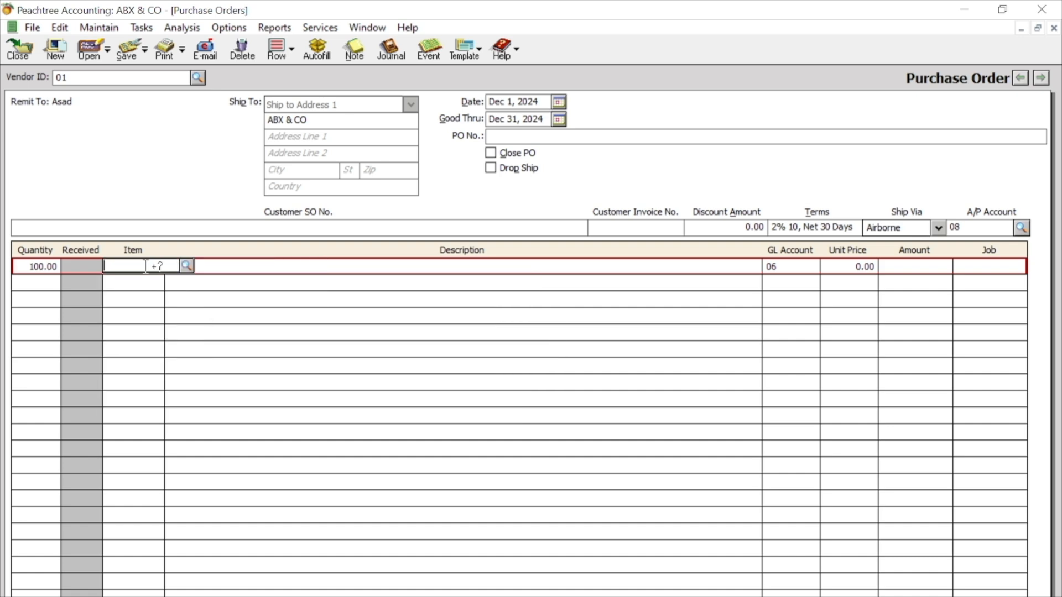
left_click(189, 268)
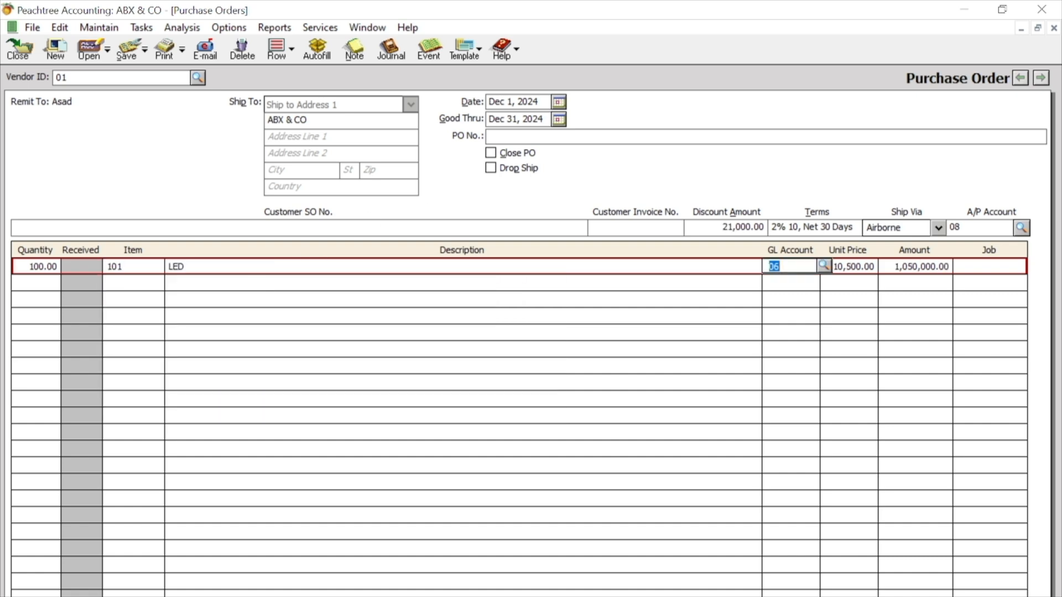
- Fill in the purchase order number and save the LED order
left_click(491, 137)
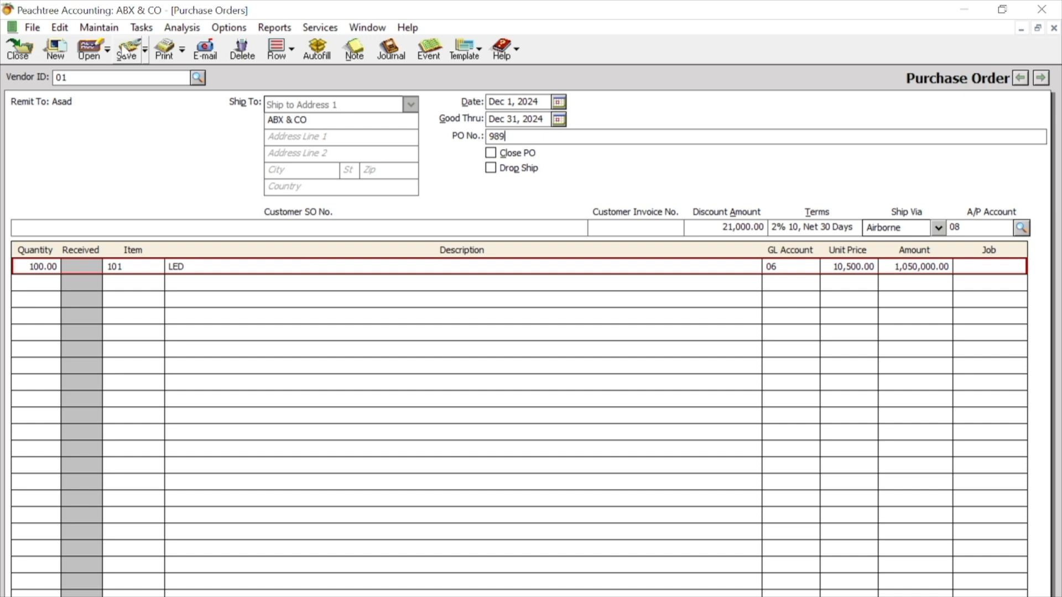
left_click(123, 48)
left_click(58, 52)
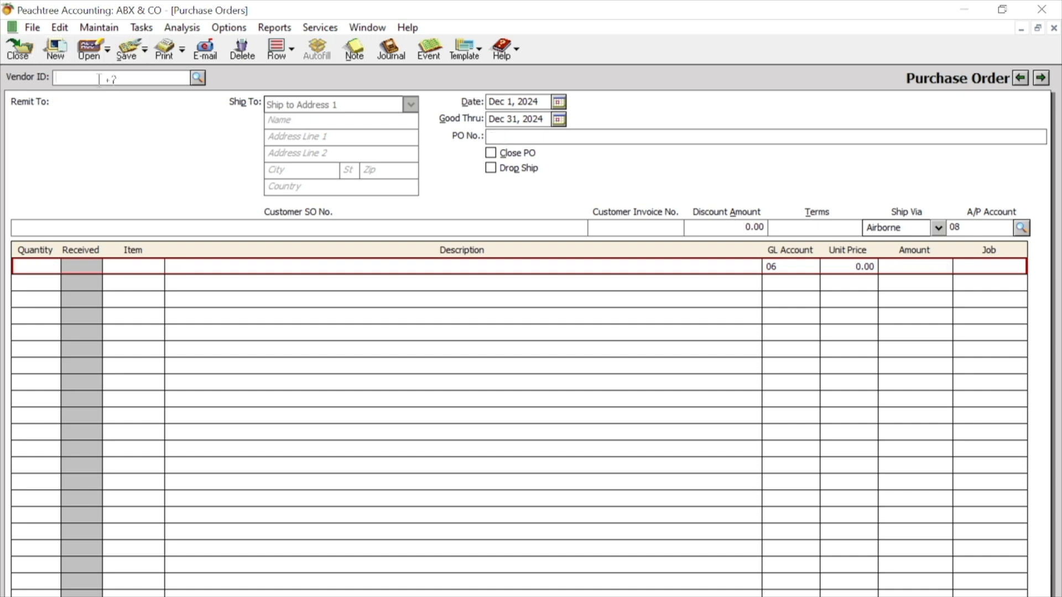
- Make out the blank purchase order to vendor ID 02 with a quantity of 100 of item 102, LAPTOP
type("02")
key("Tab")
left_click(36, 266)
type("100")
key("Tab")
left_click(190, 266)
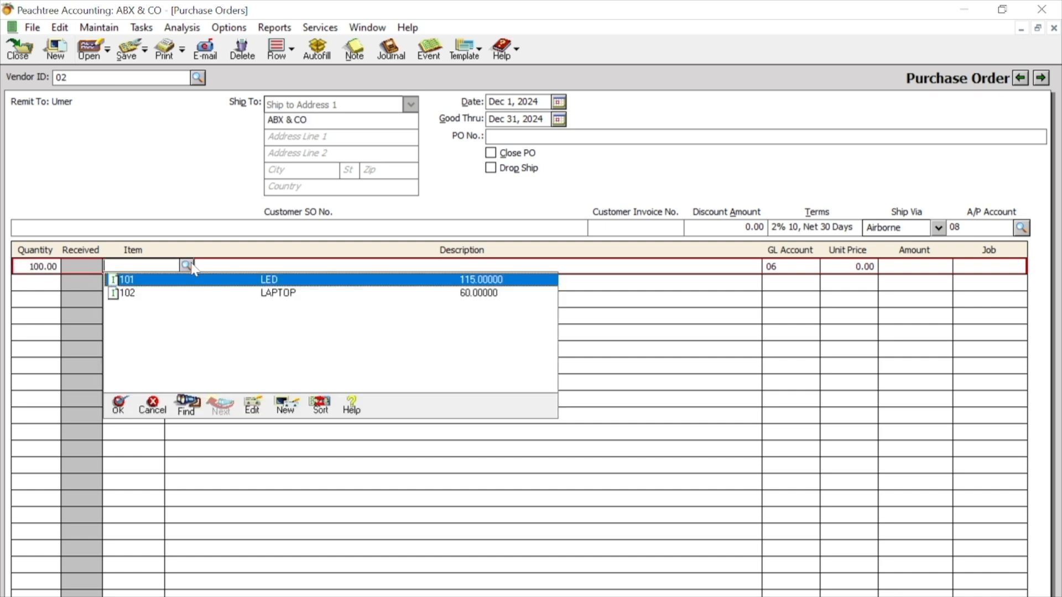
left_click(247, 298)
- Enter the laptop order's purchase order number, then save the order and close the purchase orders window
type("989")
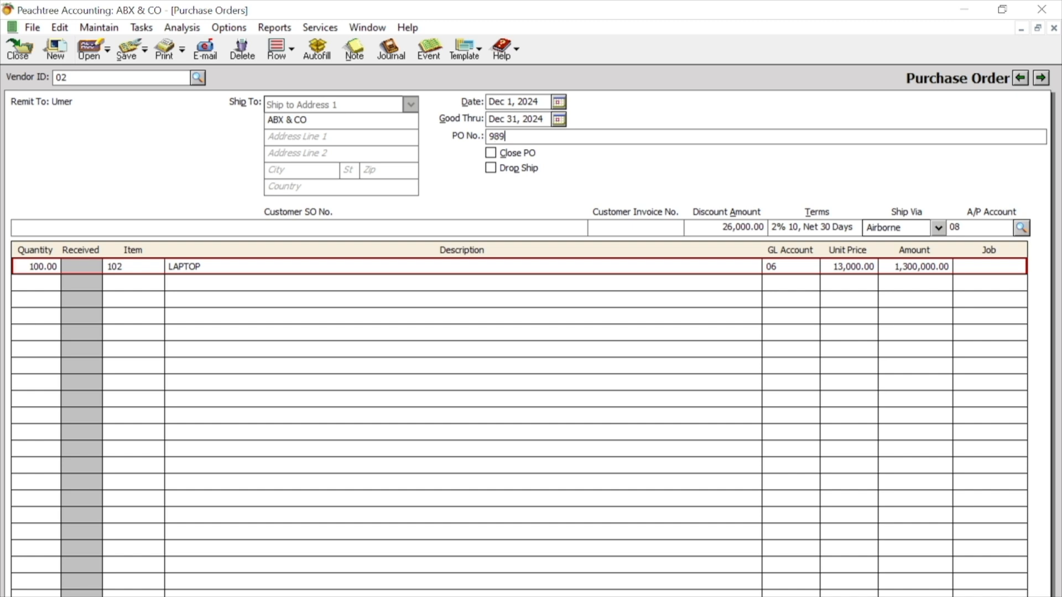
left_click(126, 48)
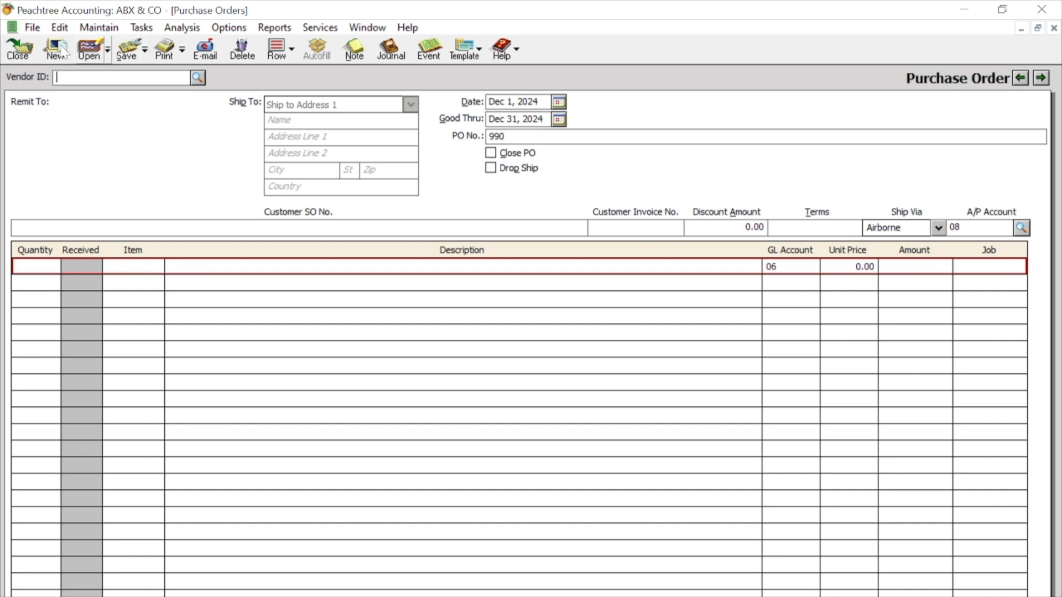
left_click(18, 49)
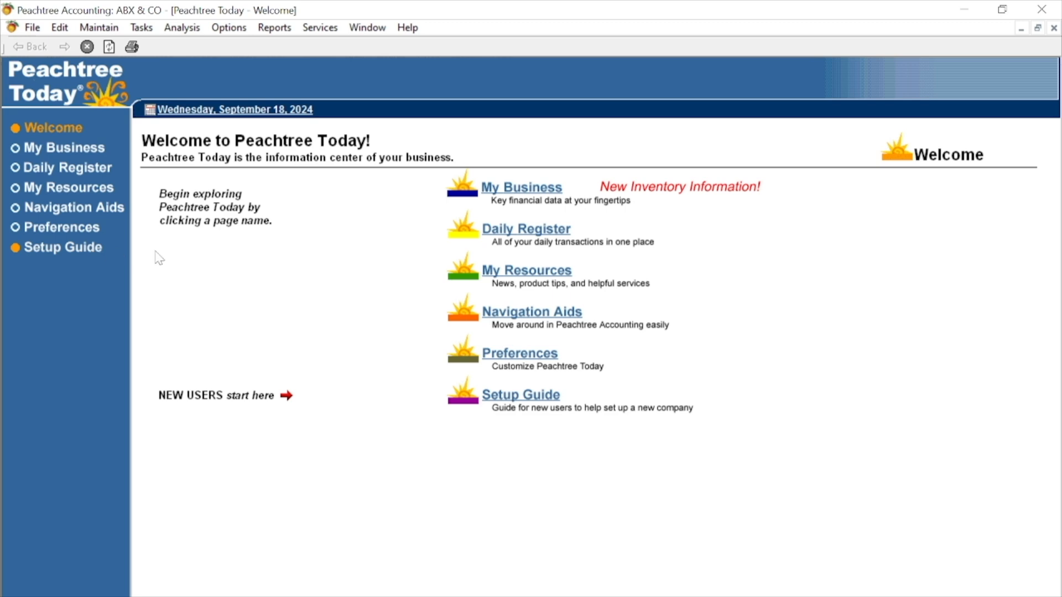
- Start a Purchases/Receive Inventory entry for vendor 01 and apply it to that vendor's open purchase order
left_click(141, 28)
left_click(227, 216)
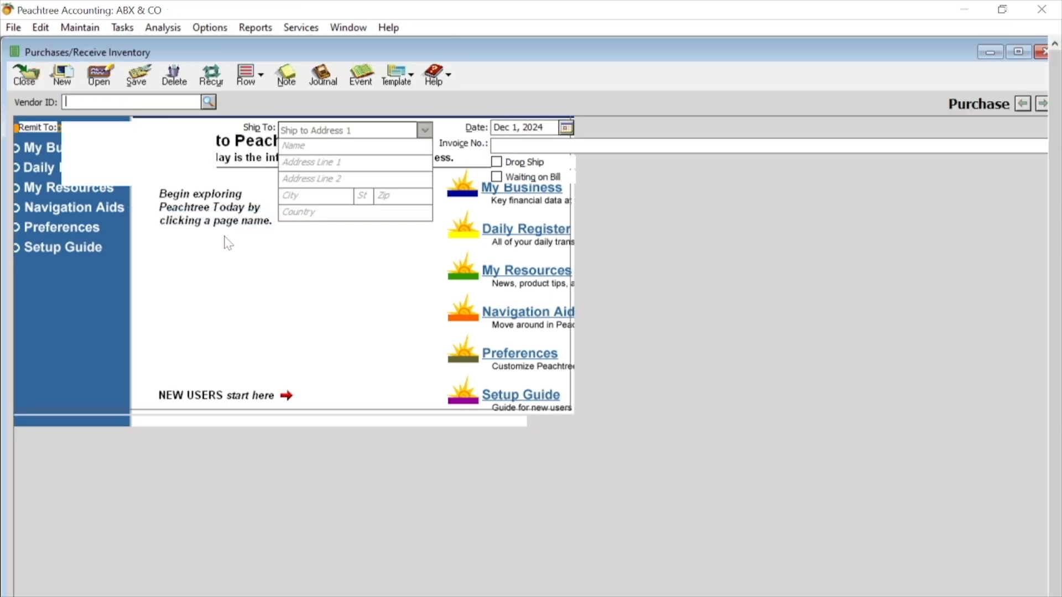
left_click(207, 102)
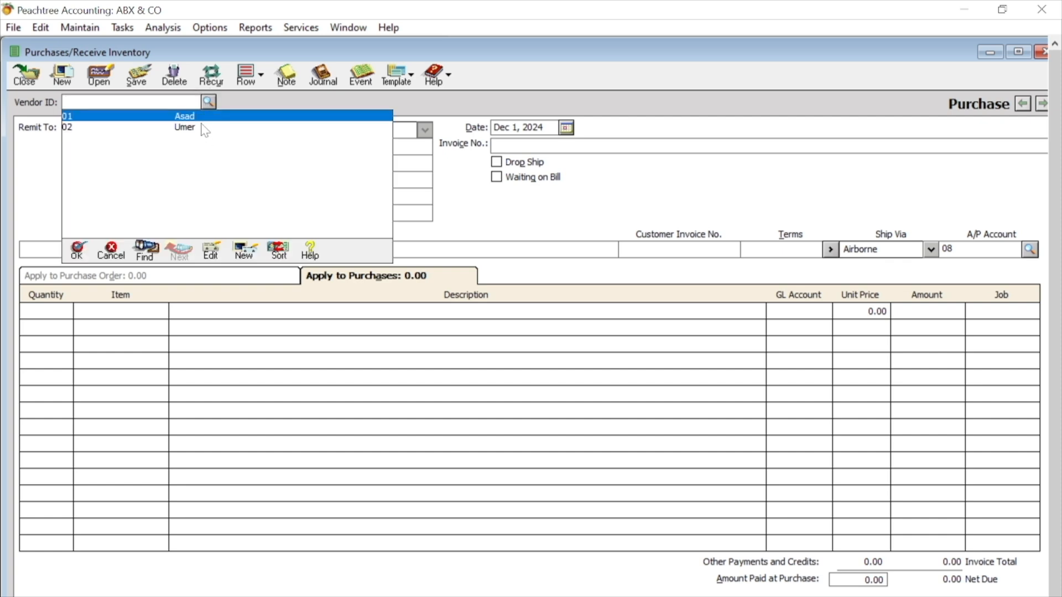
double_click(199, 114)
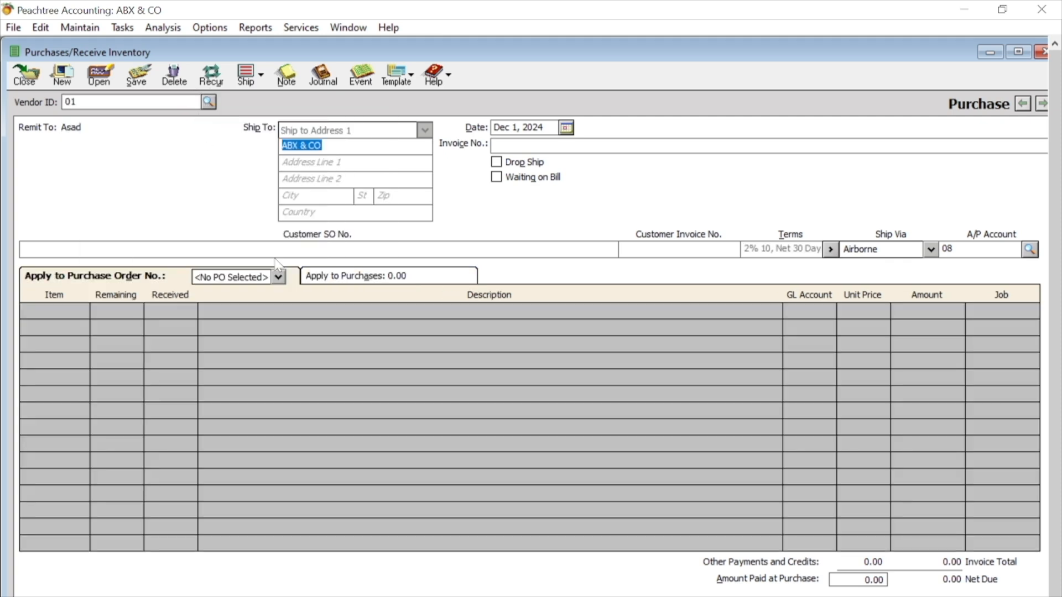
left_click(240, 278)
left_click(226, 301)
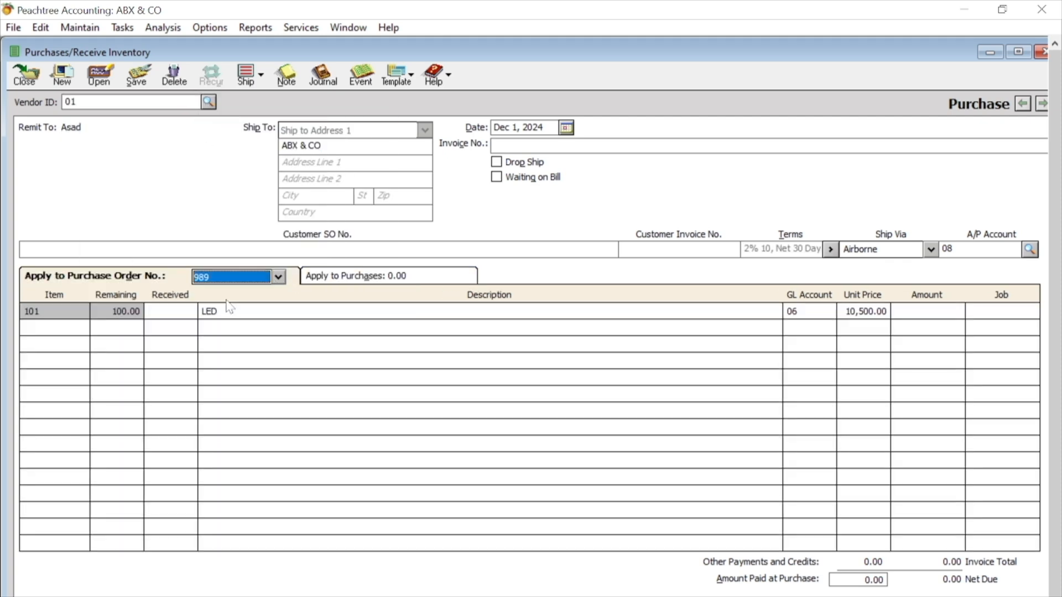
- Record 100 LED units as received under invoice number 801 and save the purchase
left_click(157, 315)
type("100")
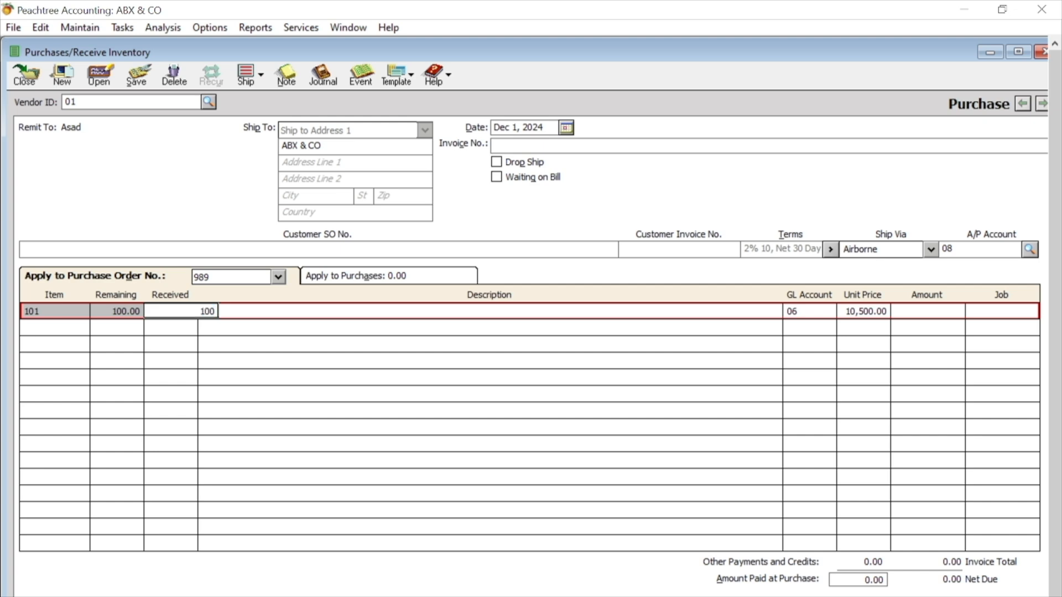
key("Tab")
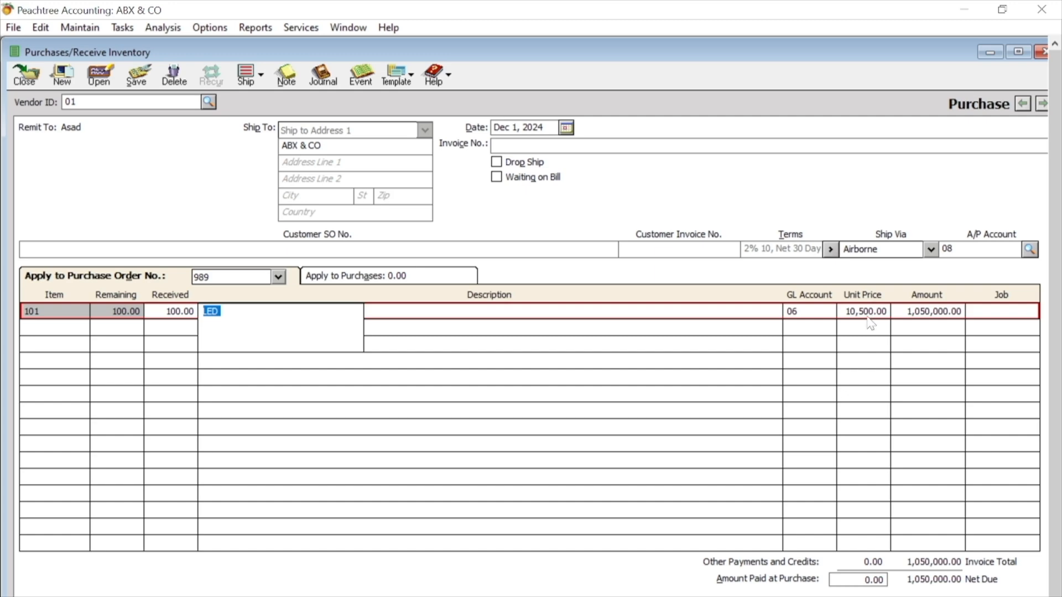
left_click(525, 145)
type("801")
left_click(136, 75)
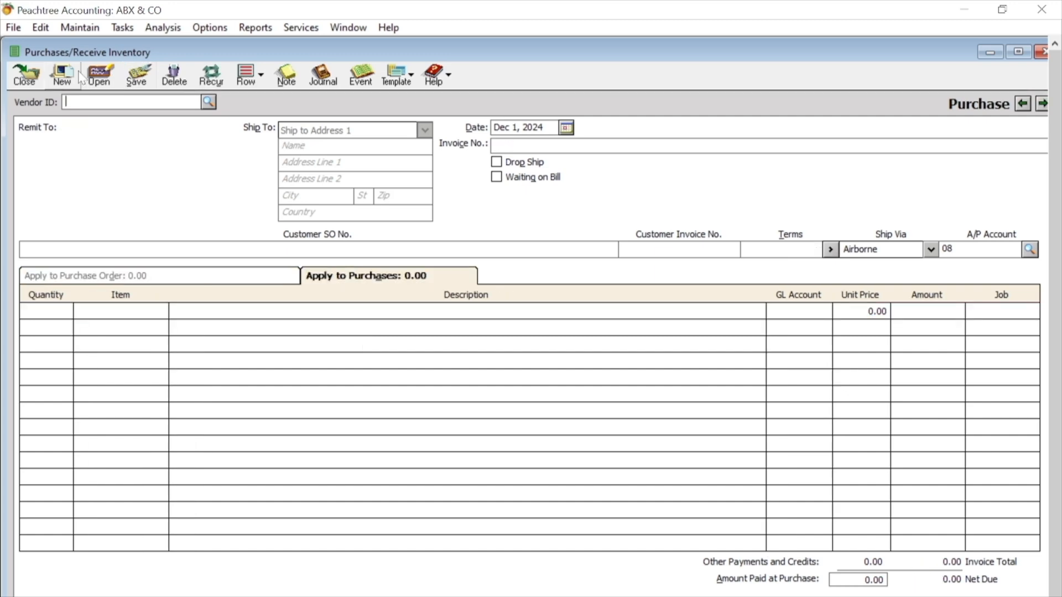
- Select vendor 02 for the next purchase and apply it to that vendor's open purchase order
left_click(209, 102)
double_click(178, 130)
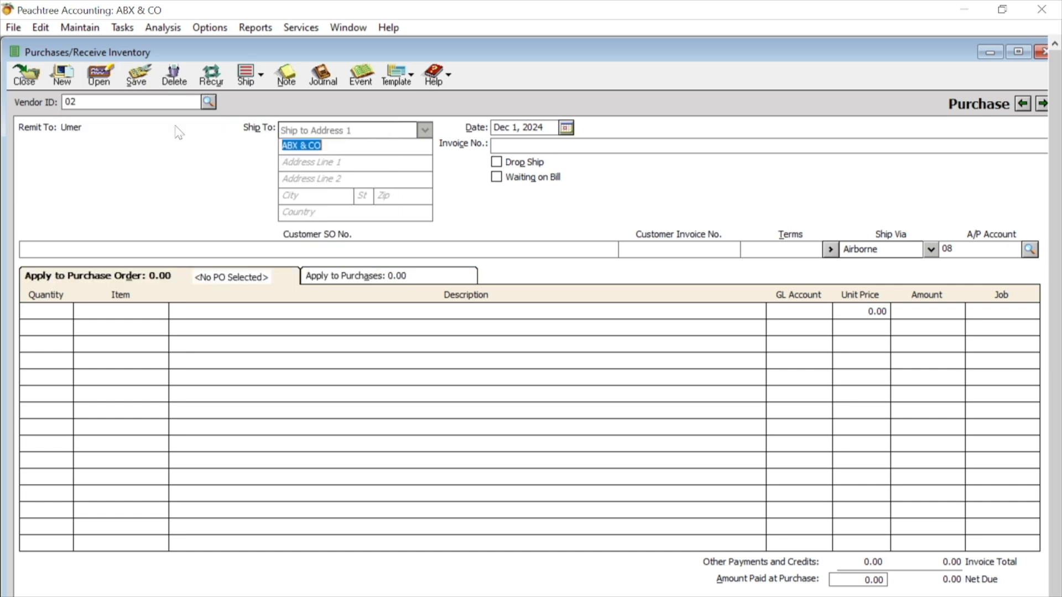
left_click(278, 277)
left_click(246, 292)
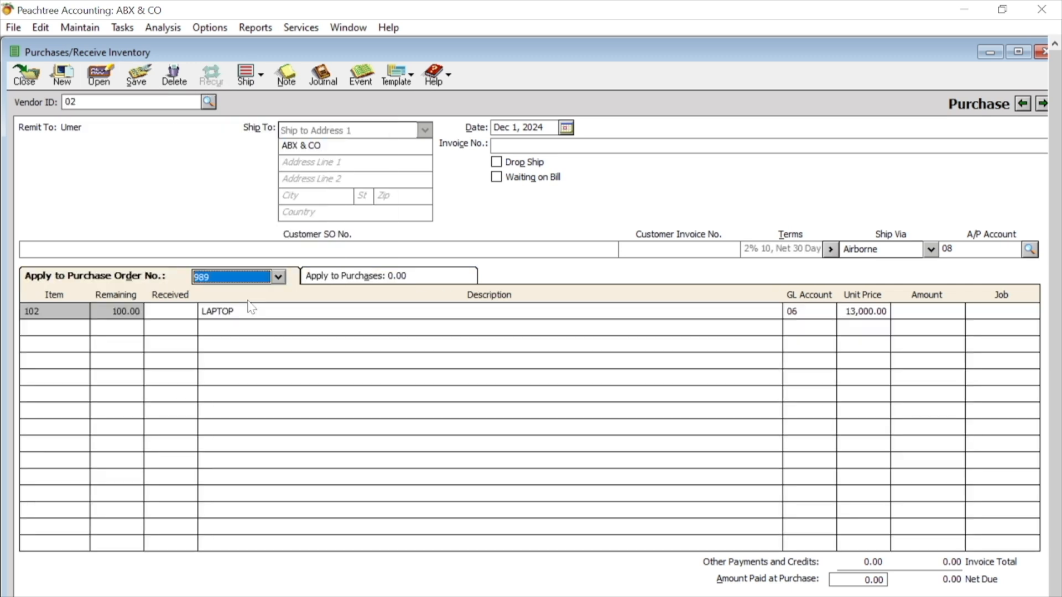
- Record 100 laptops as received under invoice number 802, save the purchase and close the window
left_click(171, 311)
type("1")
key("Tab")
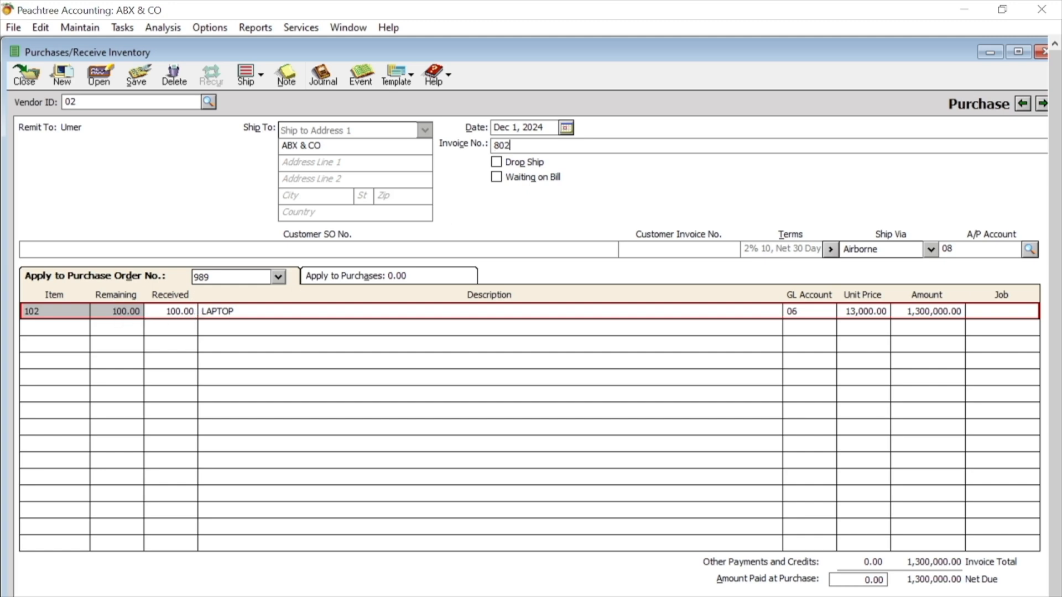
left_click(137, 74)
left_click(25, 74)
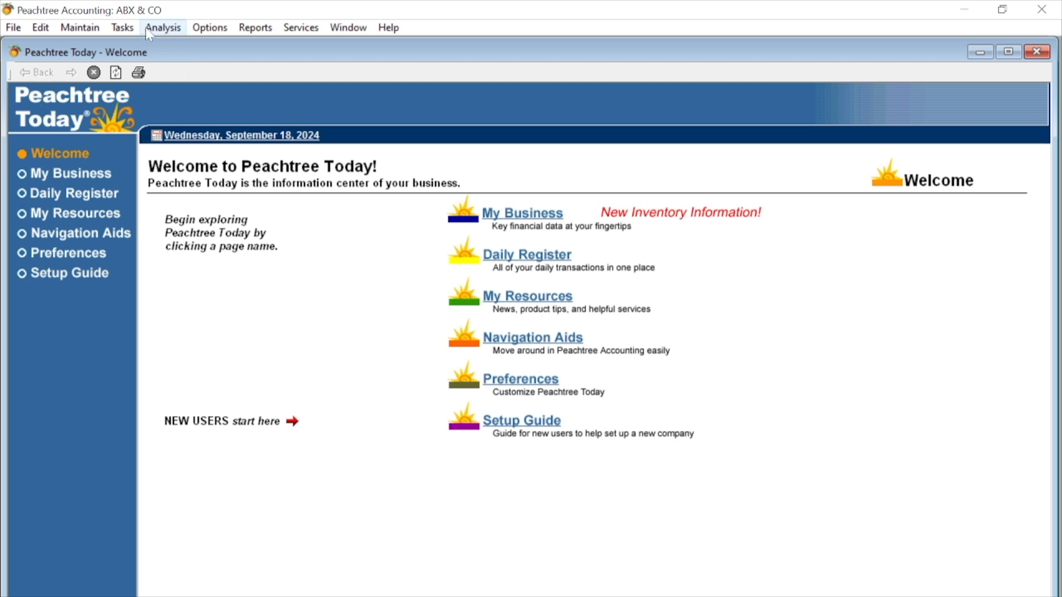
- Start a payment from the HABIB METRO cash account and select vendor 01
left_click(128, 28)
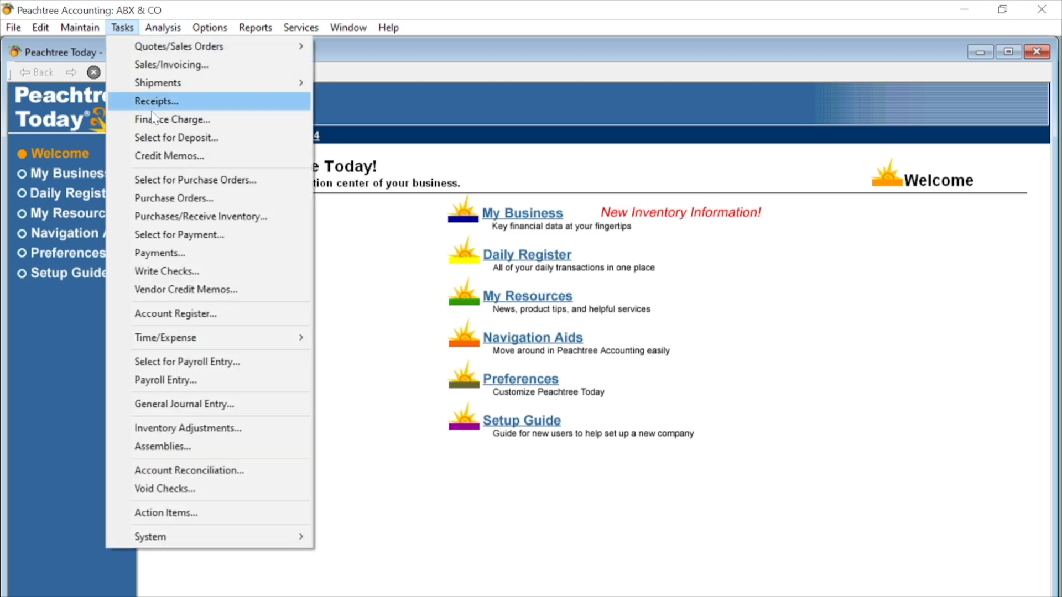
left_click(203, 254)
left_click(610, 152)
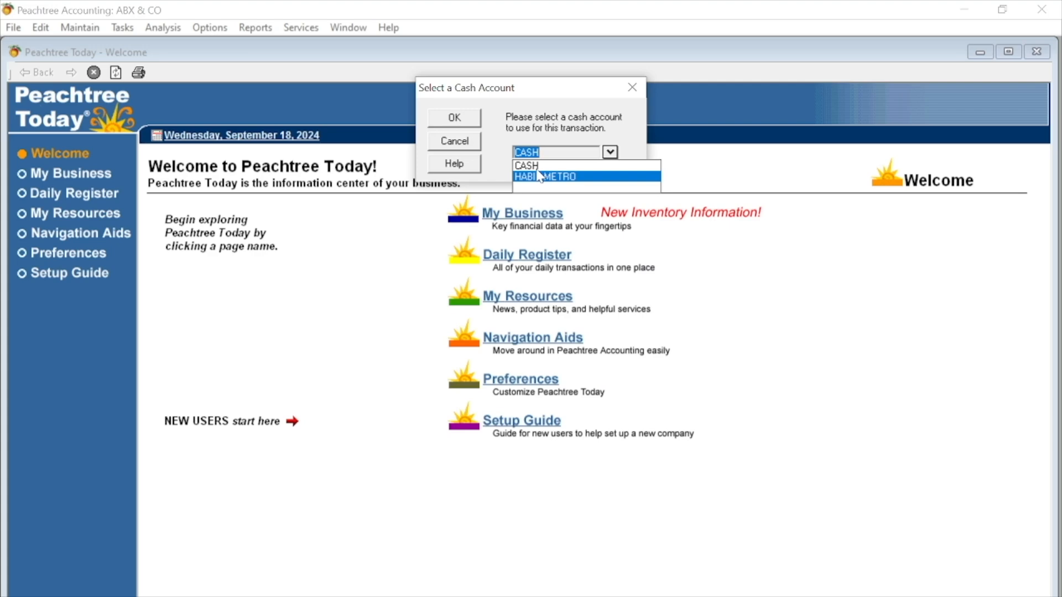
left_click(457, 120)
type("01")
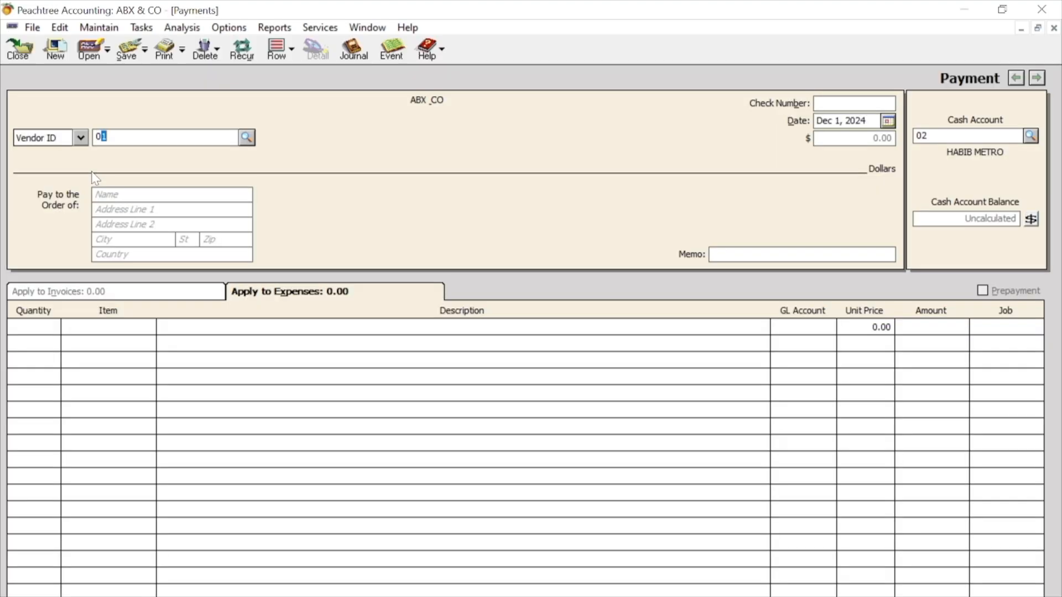
- Clear the discount on invoice 801, mark it for payment, enter check number 787 and save the payment
left_click(928, 326)
key("BackSpace")
left_click(1035, 327)
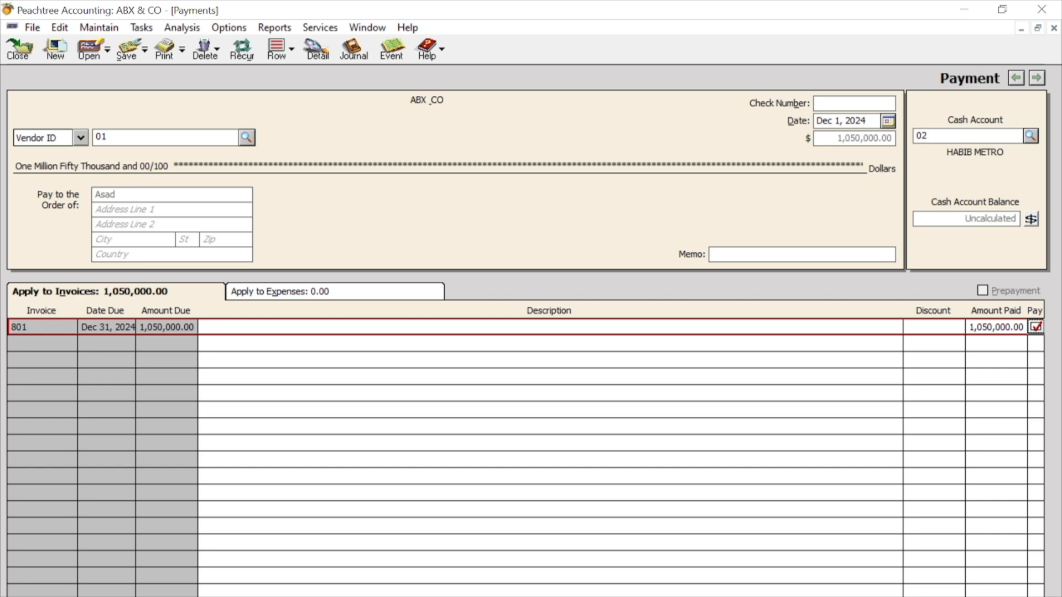
type("787")
left_click(128, 50)
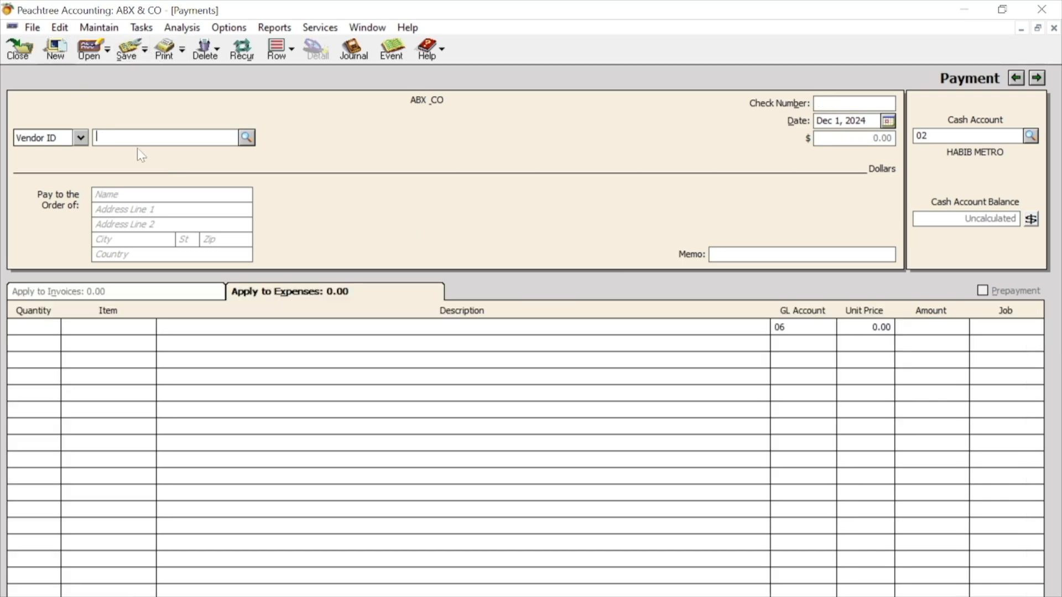
- Select vendor 02, clear the discount on invoice 802 and mark the invoice for payment
type("02")
key("Tab")
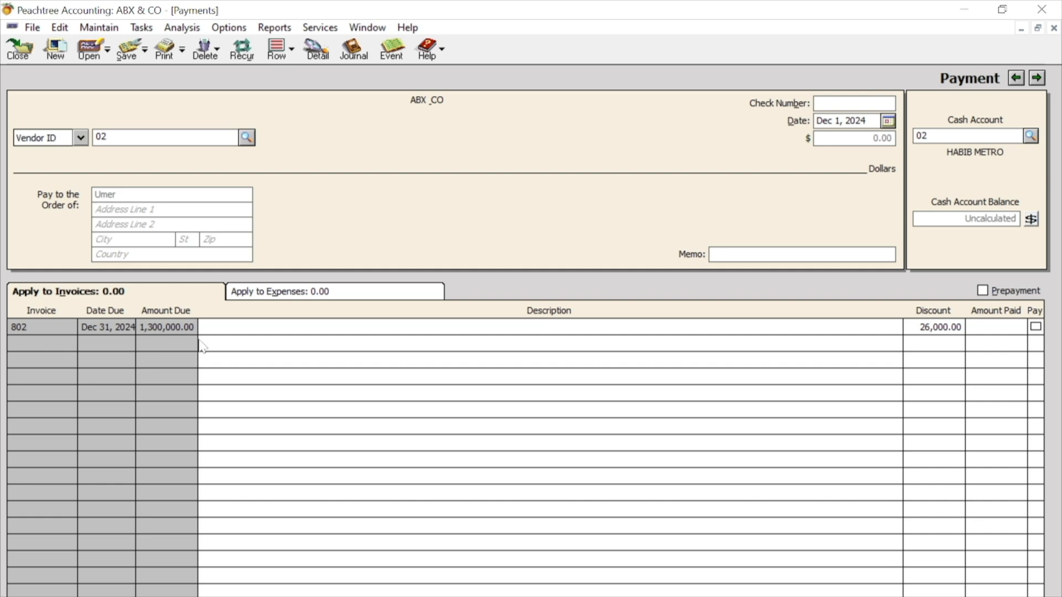
left_click(942, 327)
key("BackSpace")
left_click(1036, 327)
- Enter check number 6767 for vendor 02's payment, save it and close the payments window
left_click(853, 102)
type("6767")
left_click(127, 49)
left_click(22, 49)
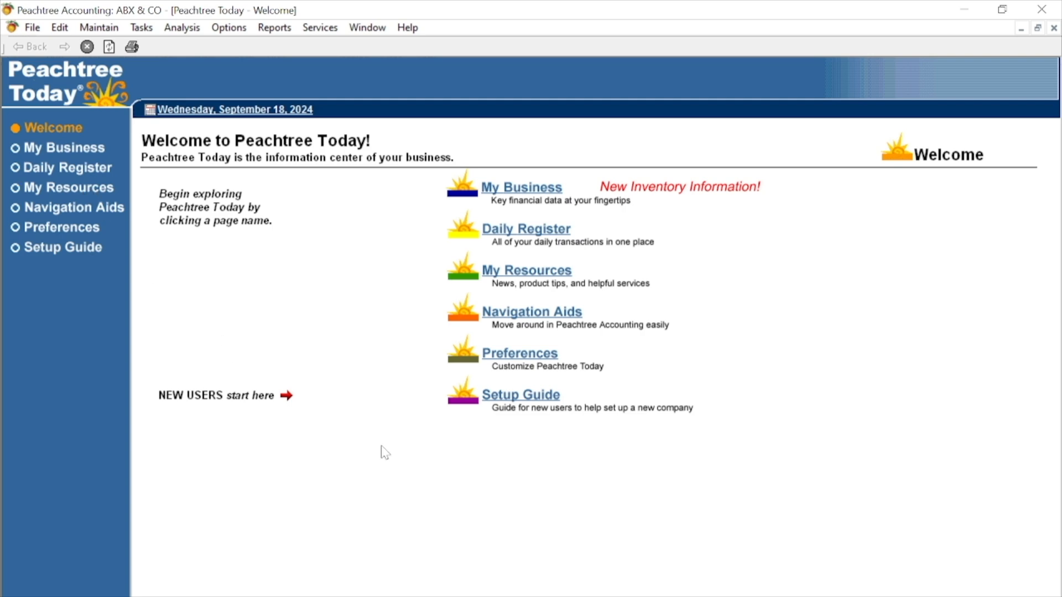
- Review the Accounts Payable Purchase Journal and the purchase entry behind invoice 801, then close both
left_click(275, 27)
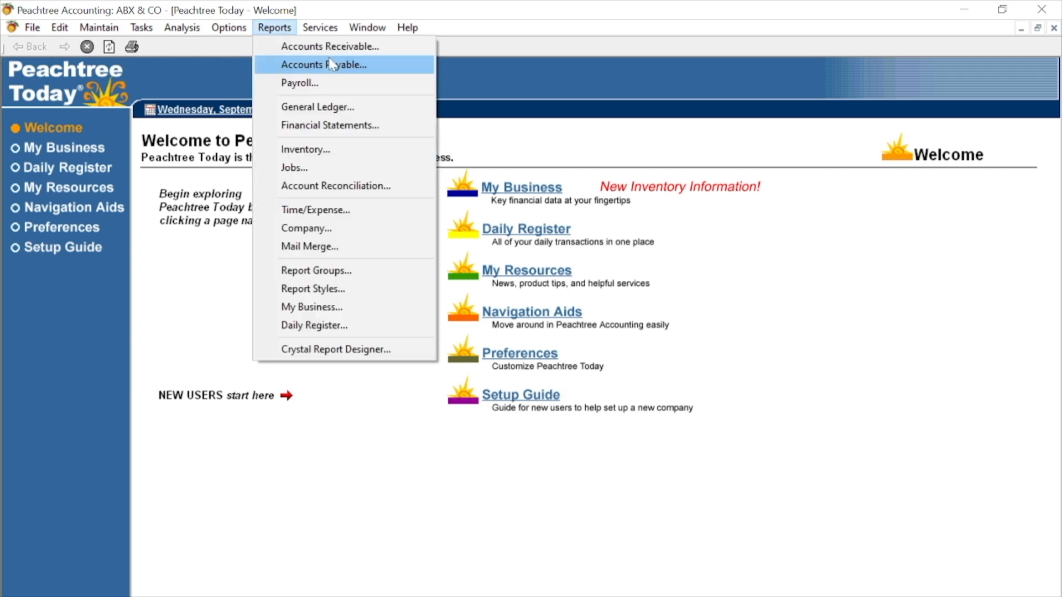
left_click(331, 64)
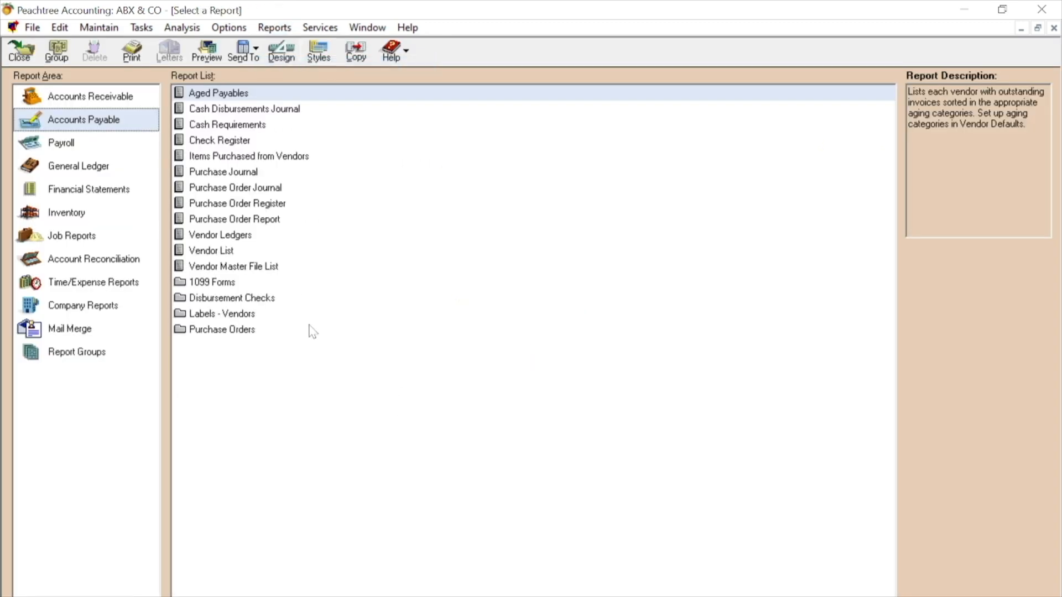
left_click(236, 174)
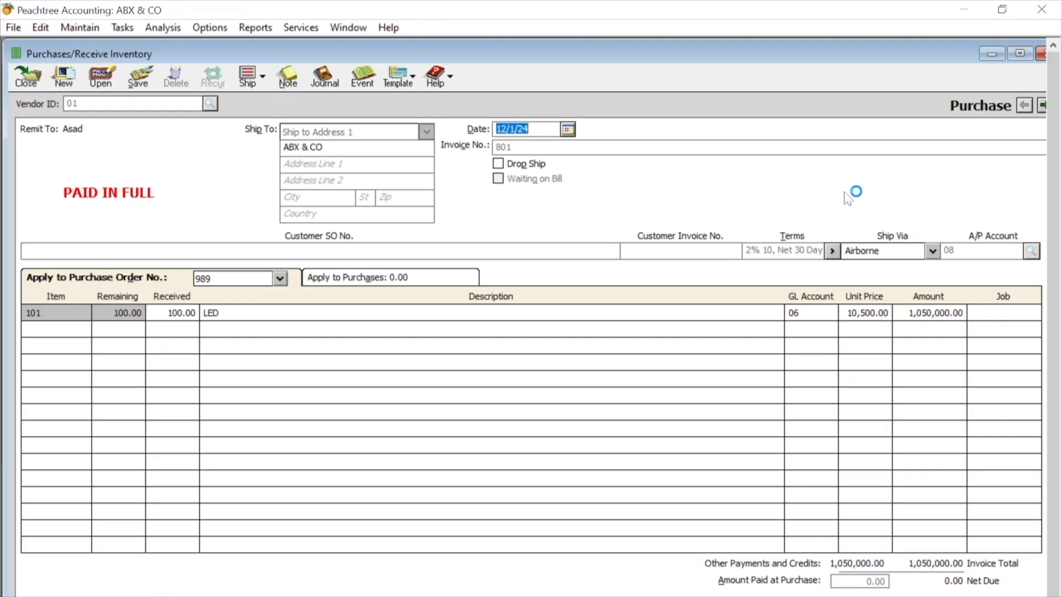
left_click(1041, 53)
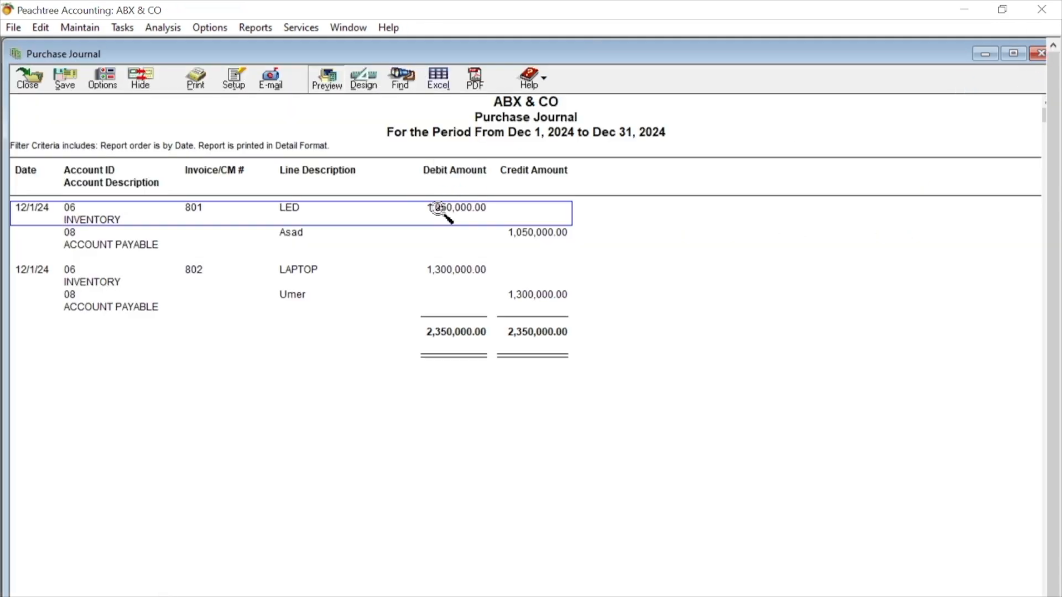
left_click(1039, 53)
left_click(504, 53)
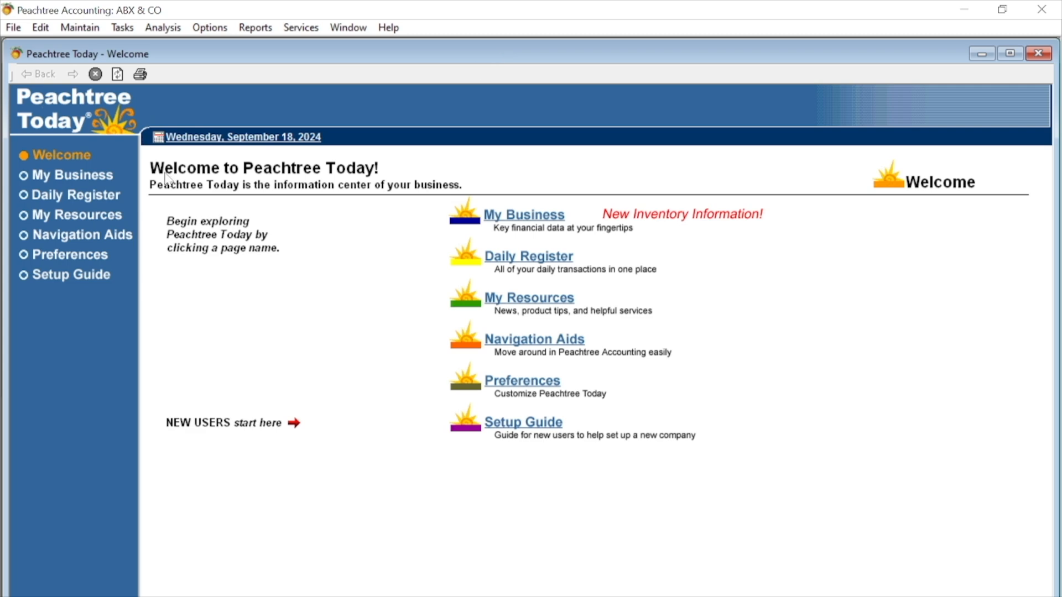
- Start a vendor credit memo for vendor 01
left_click(133, 34)
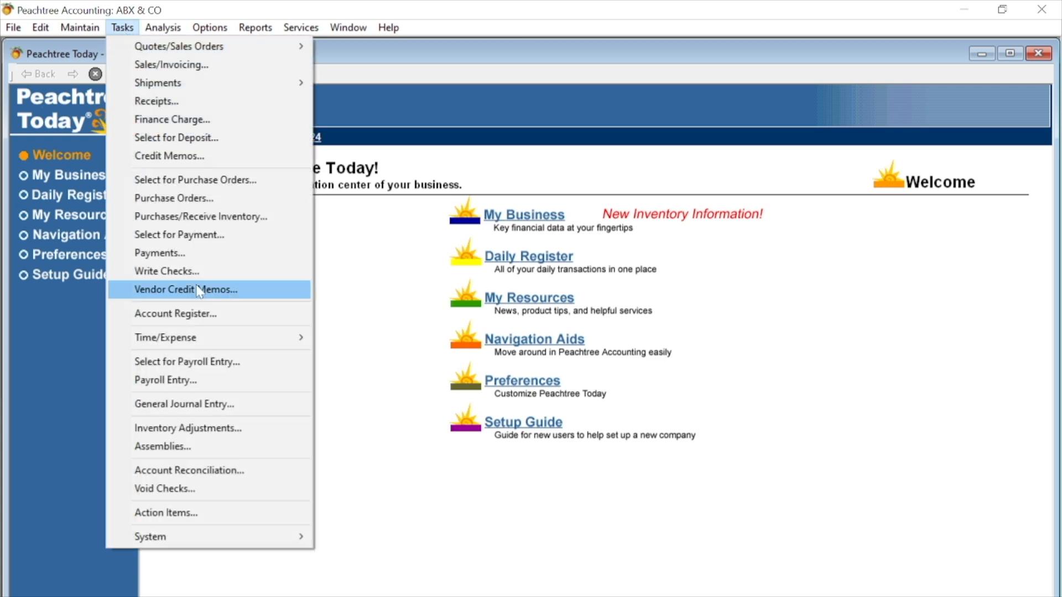
left_click(177, 288)
left_click(543, 53)
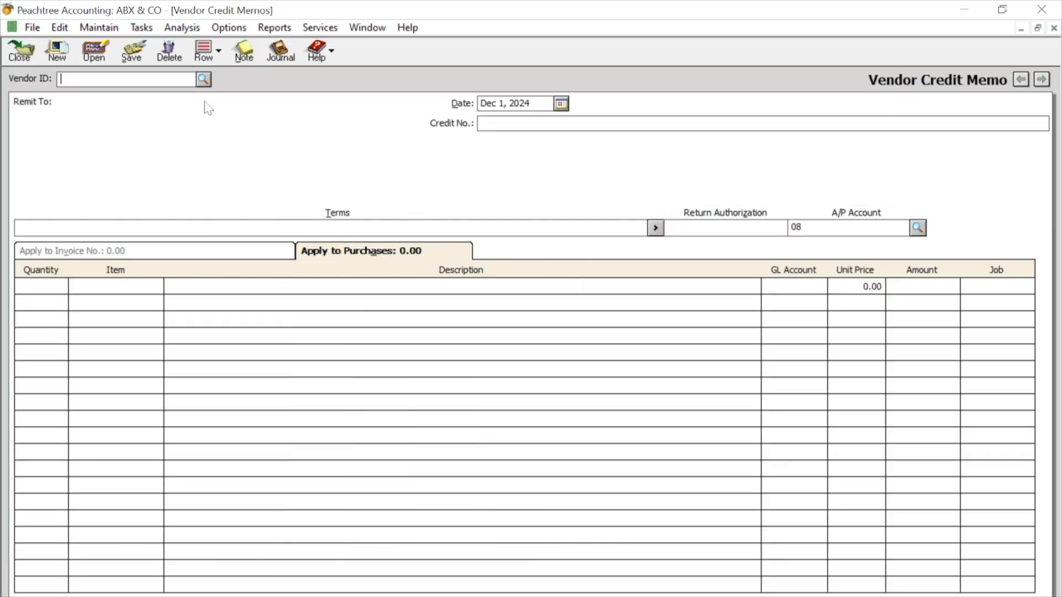
left_click(204, 79)
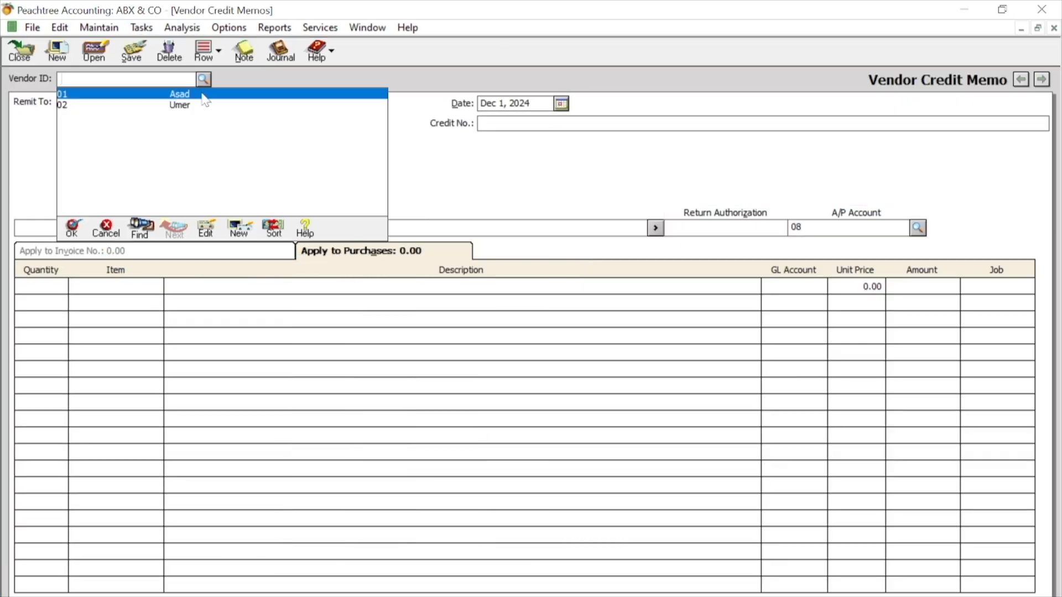
double_click(204, 90)
- Enter a return of 5 units of item 101 (LED) on vendor 01's credit memo
left_click(31, 292)
type("5")
key("Tab")
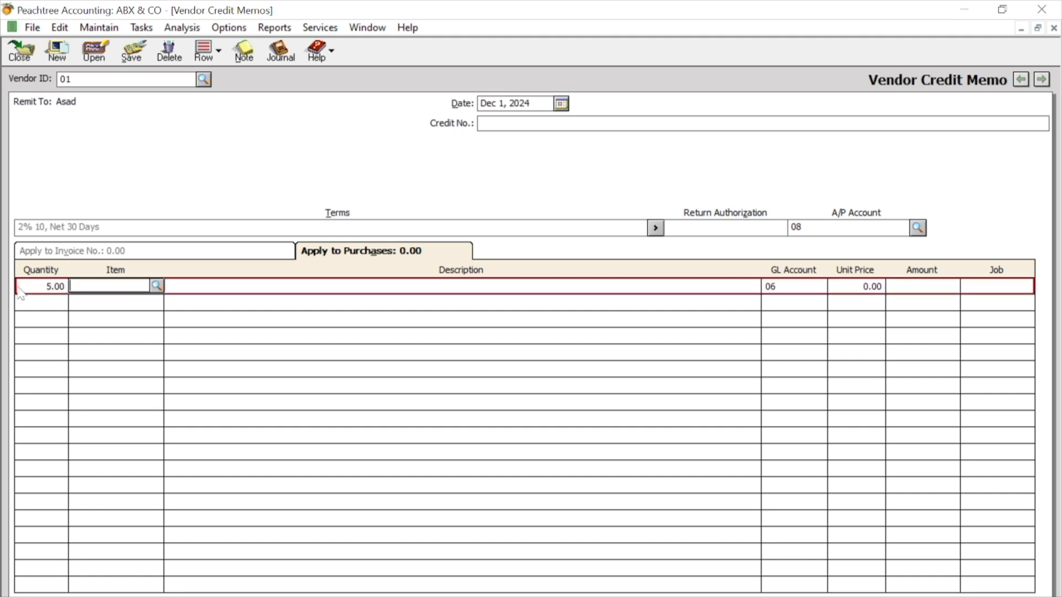
left_click(157, 285)
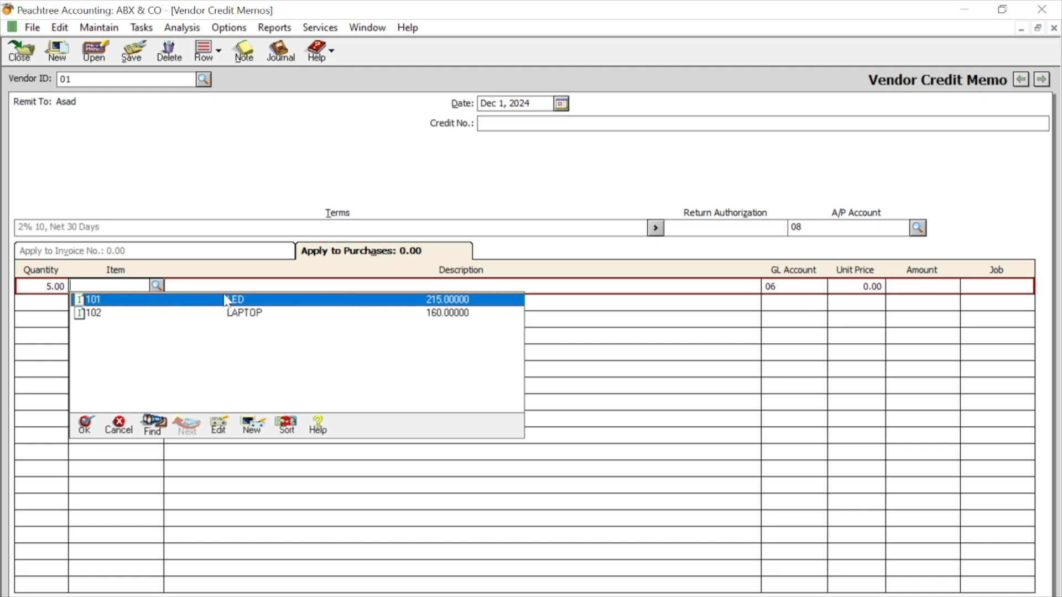
double_click(227, 301)
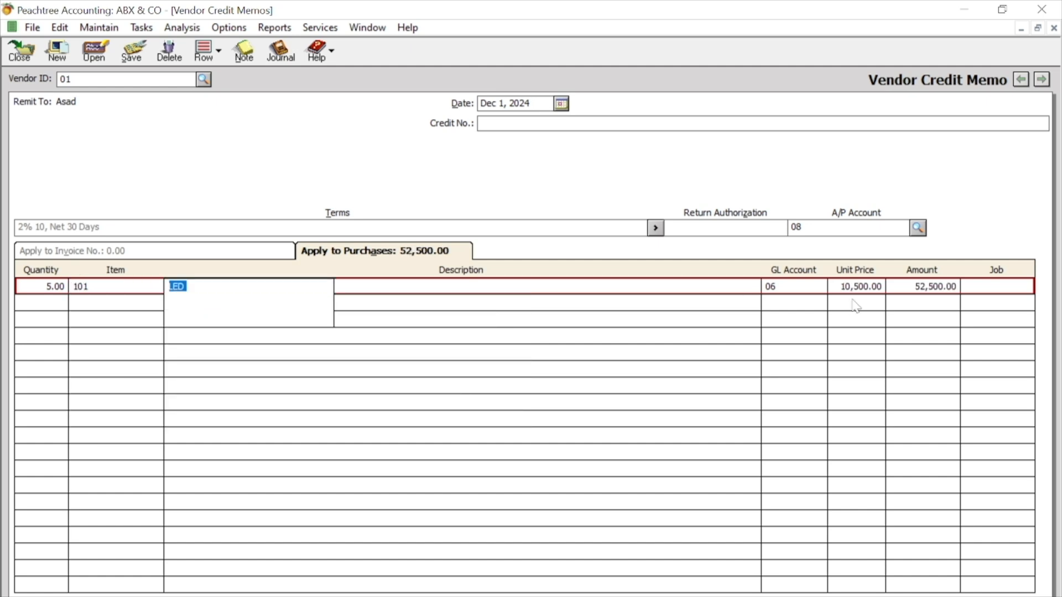
- Set the LED return's credit number to 1009 and save the credit memo
left_click(931, 288)
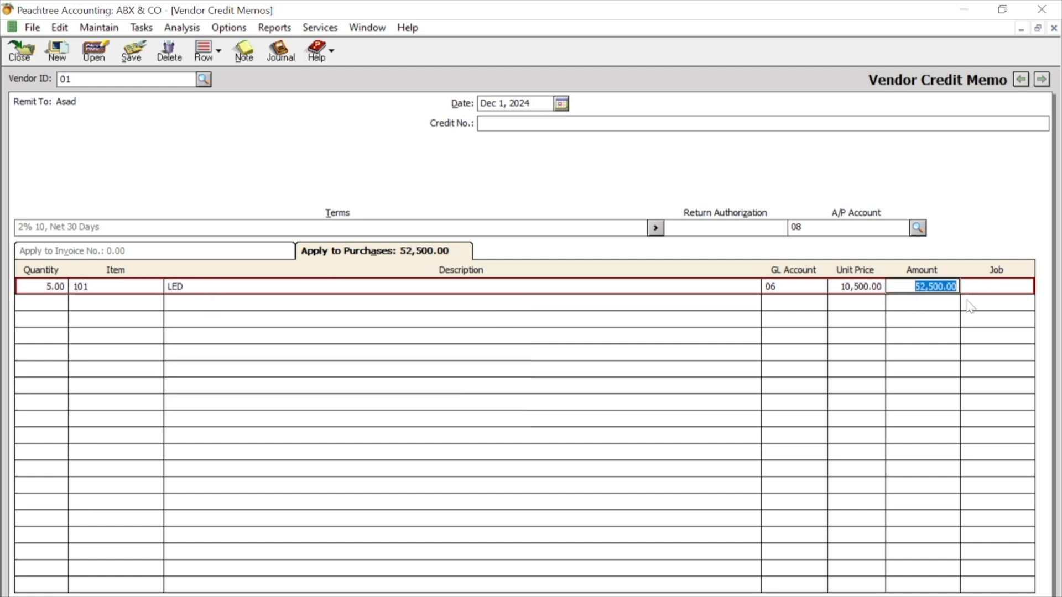
left_click(589, 123)
type("1009")
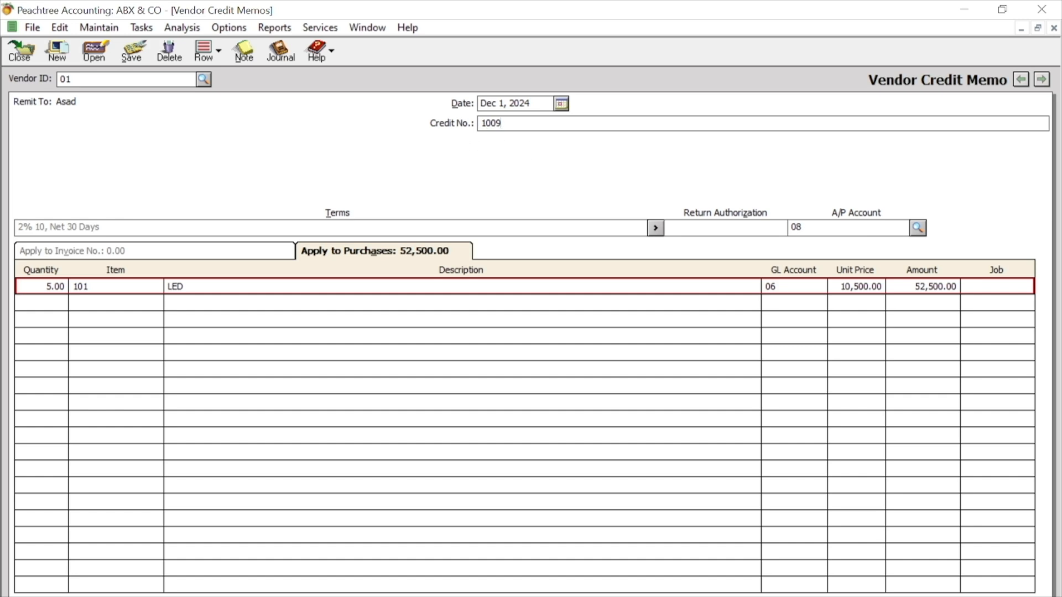
left_click(131, 51)
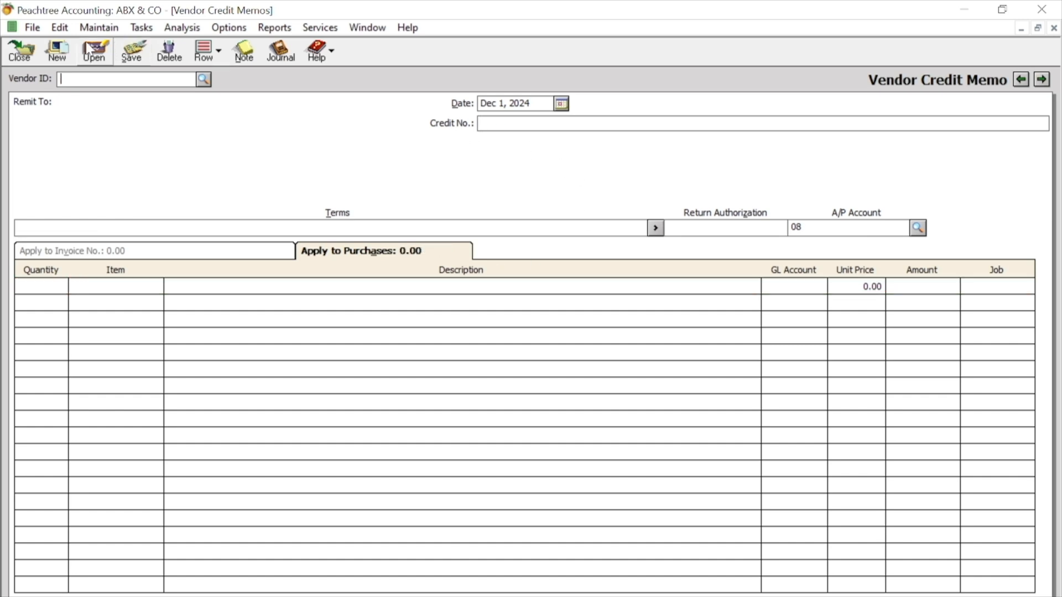
- Select vendor 02 for the new credit memo and enter a return of 7 units of item 102 (LAPTOP)
type("02")
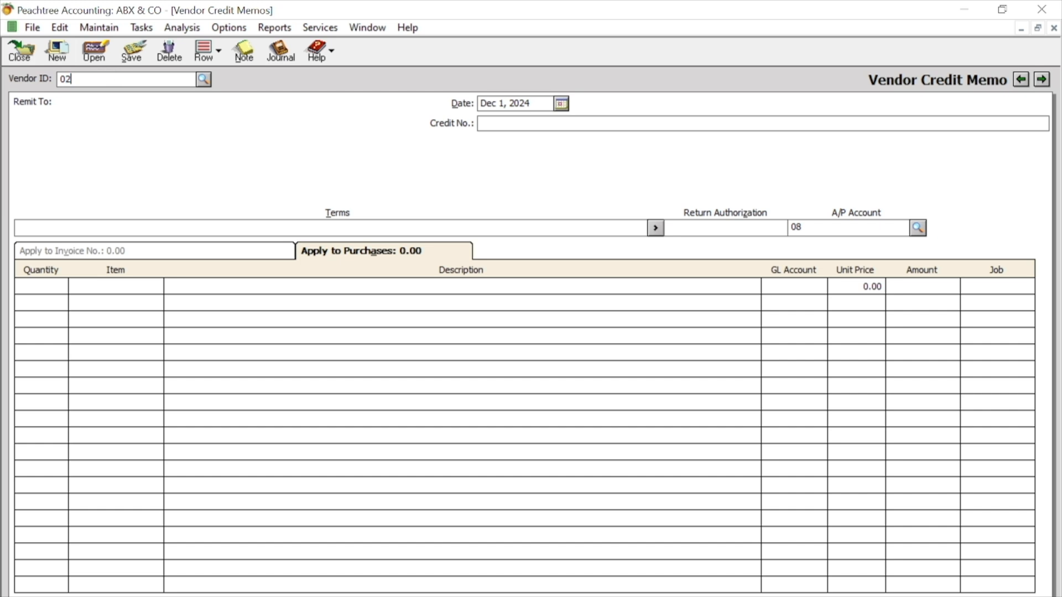
key("Tab")
left_click(49, 286)
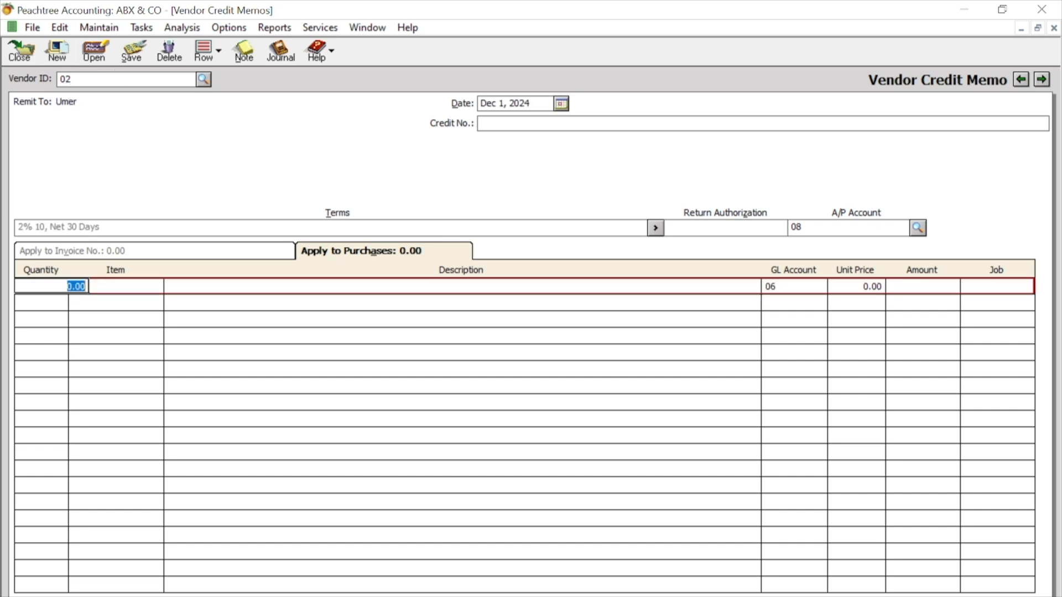
type("7")
key("Tab")
left_click(157, 286)
double_click(237, 312)
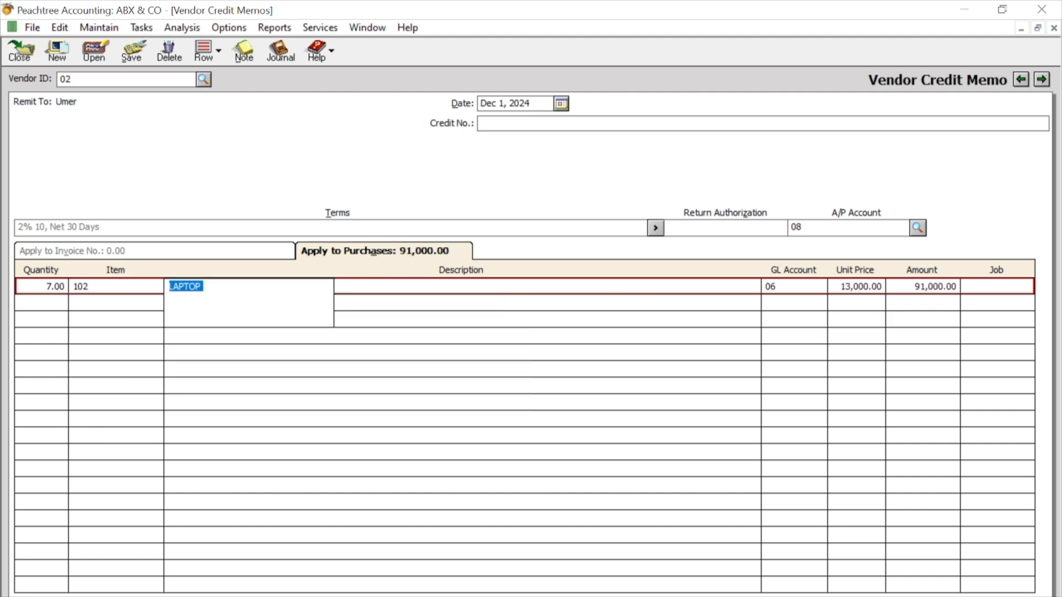
- Set the laptop return's credit number to 1010, save the credit memo and close the window
left_click(487, 123)
type("1010")
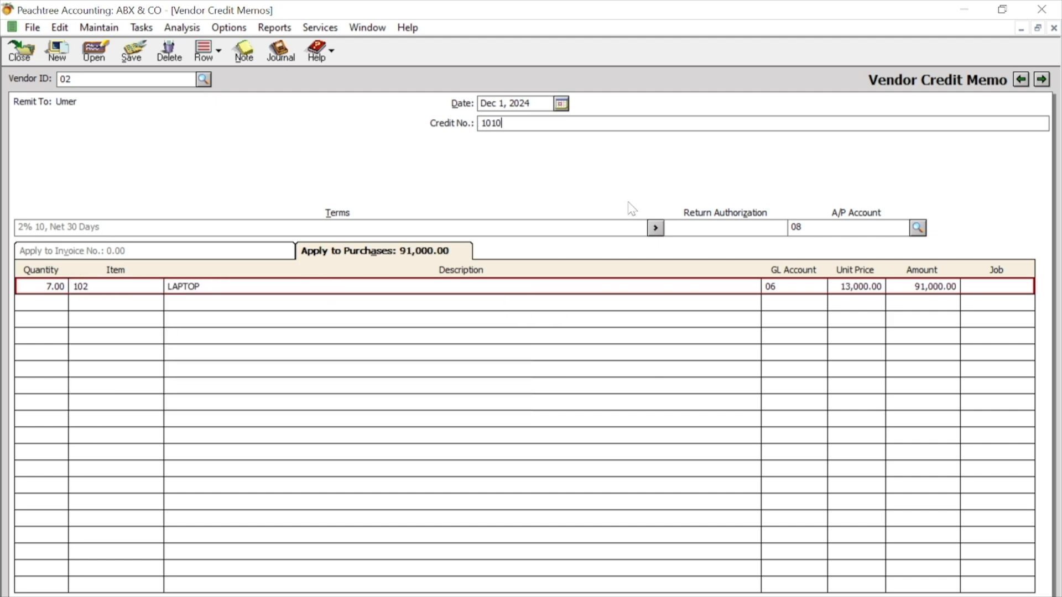
left_click(132, 51)
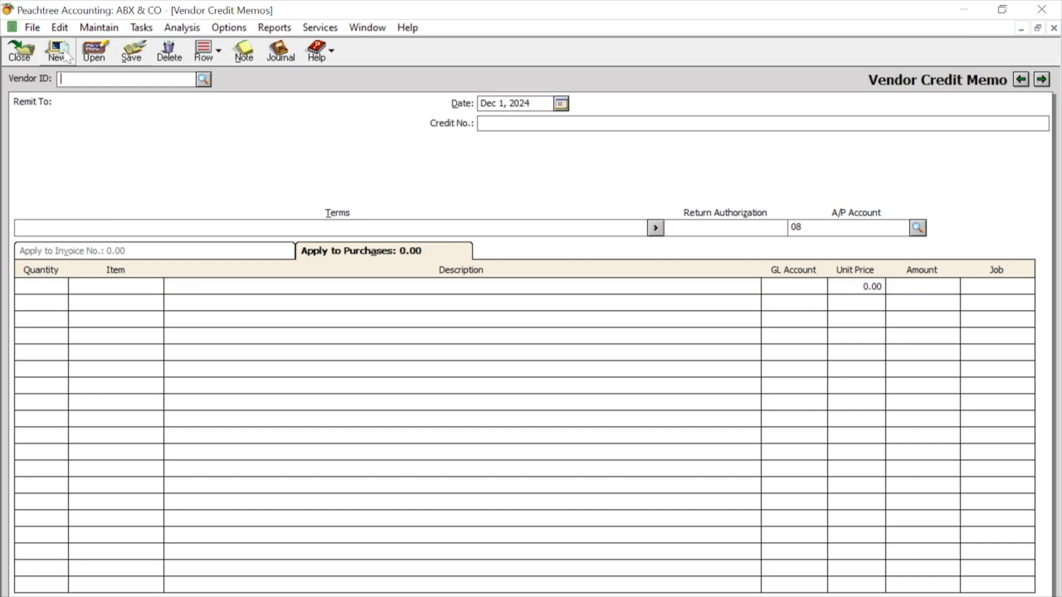
left_click(22, 53)
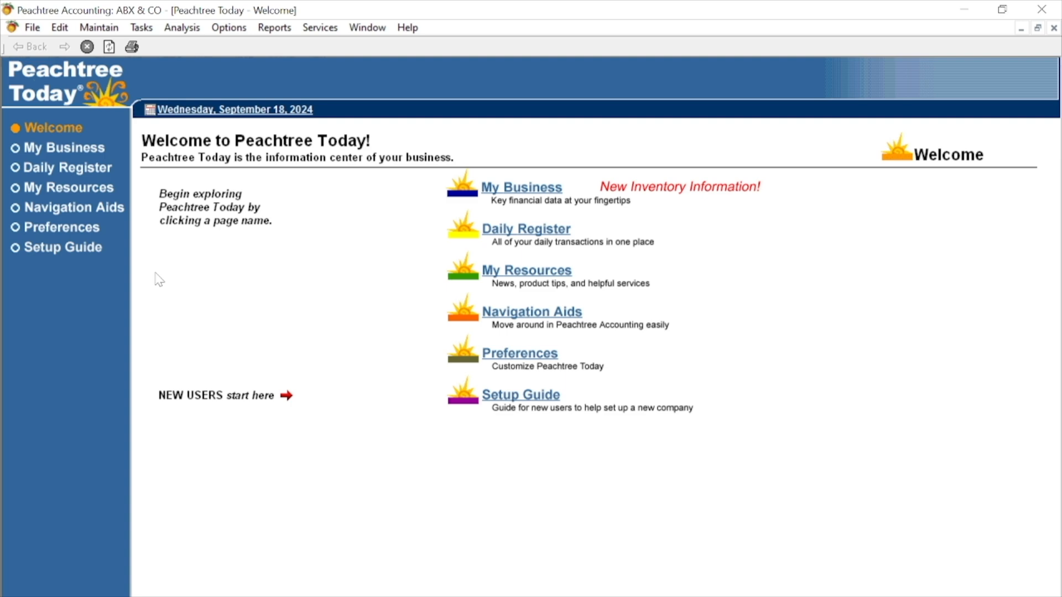
- Start a payment for vendor 01, clear the discount on credit 1009 and mark it as paid
left_click(142, 27)
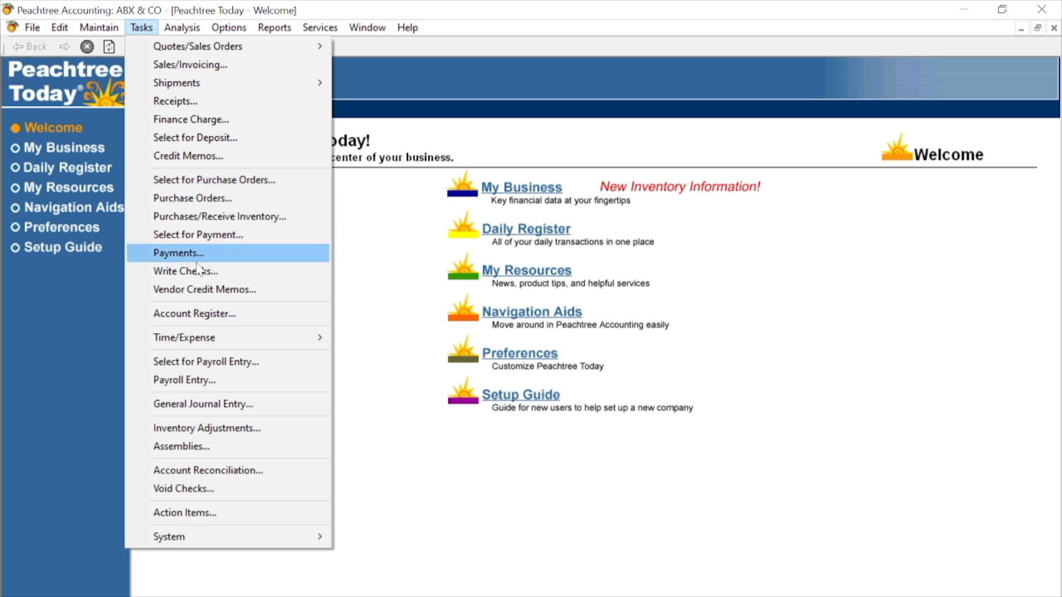
left_click(179, 252)
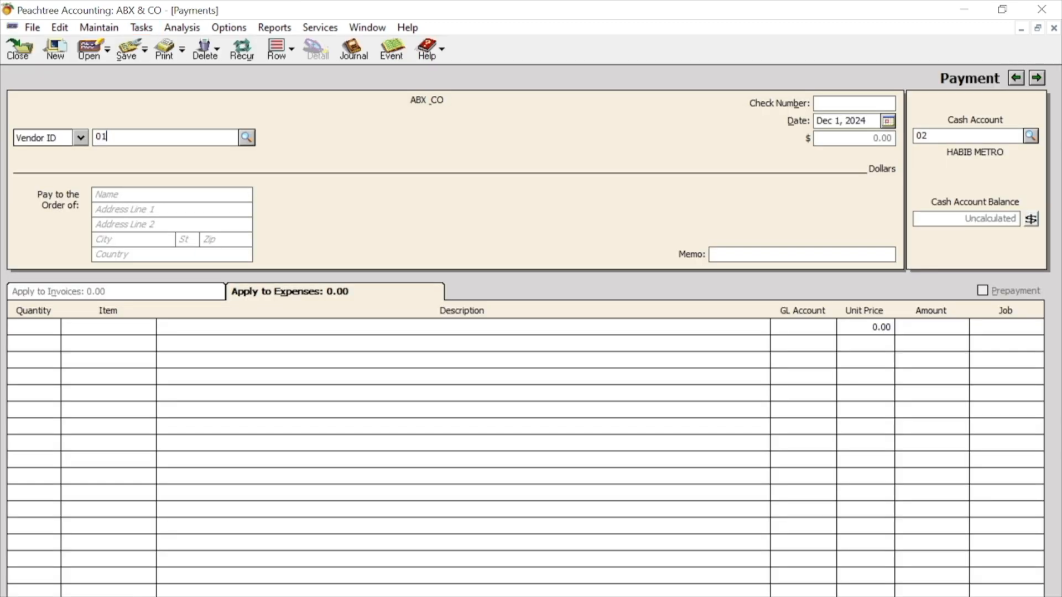
type("01")
key("Tab")
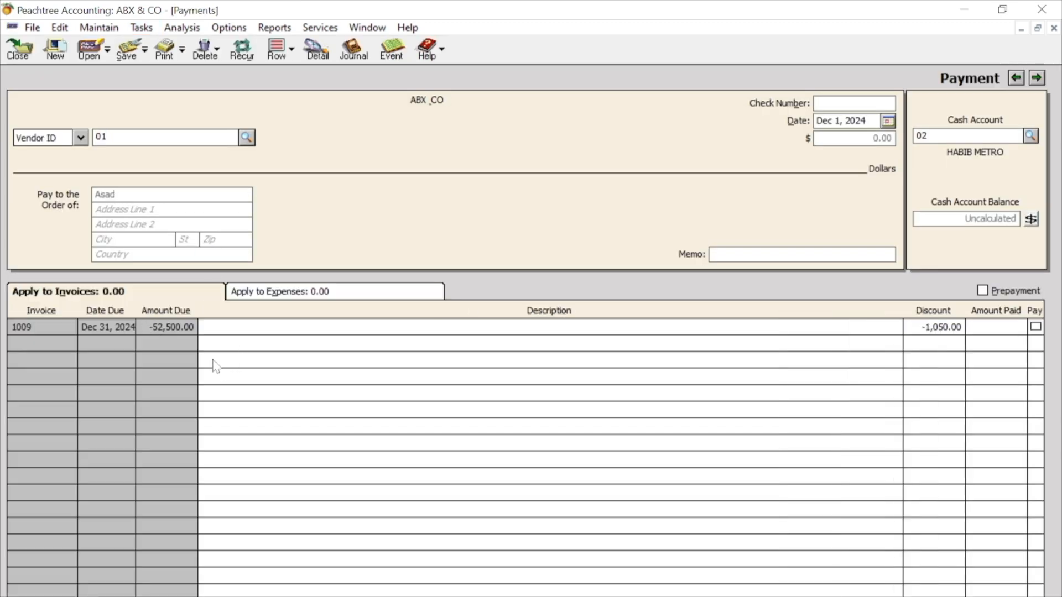
left_click(934, 327)
key("Delete")
left_click(1035, 327)
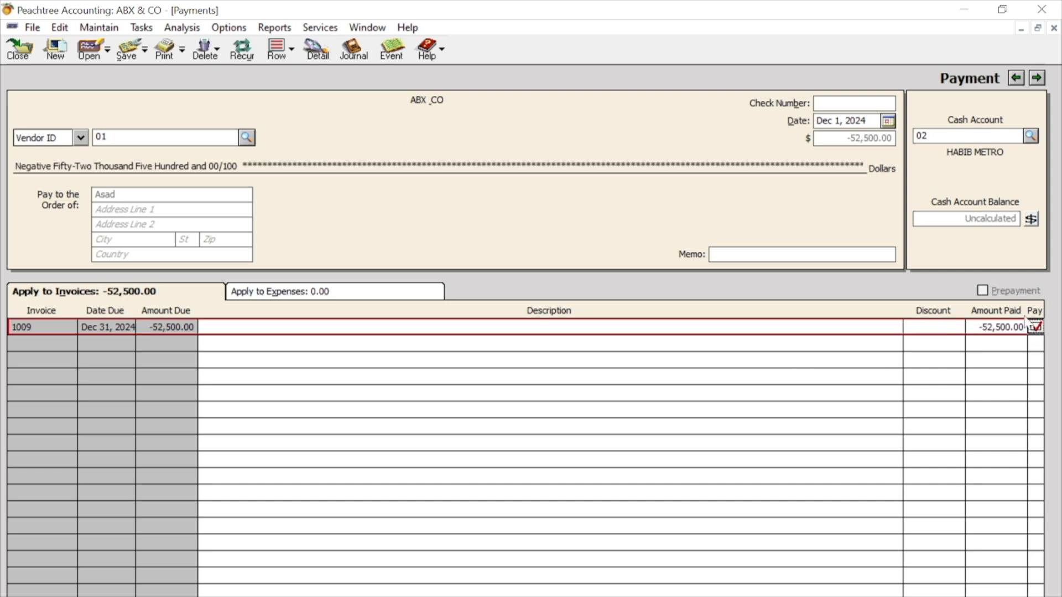
- Enter check number 7678 on vendor 01's credit payment, calculate the cash account balance and save the payment
left_click(817, 102)
left_click(1030, 219)
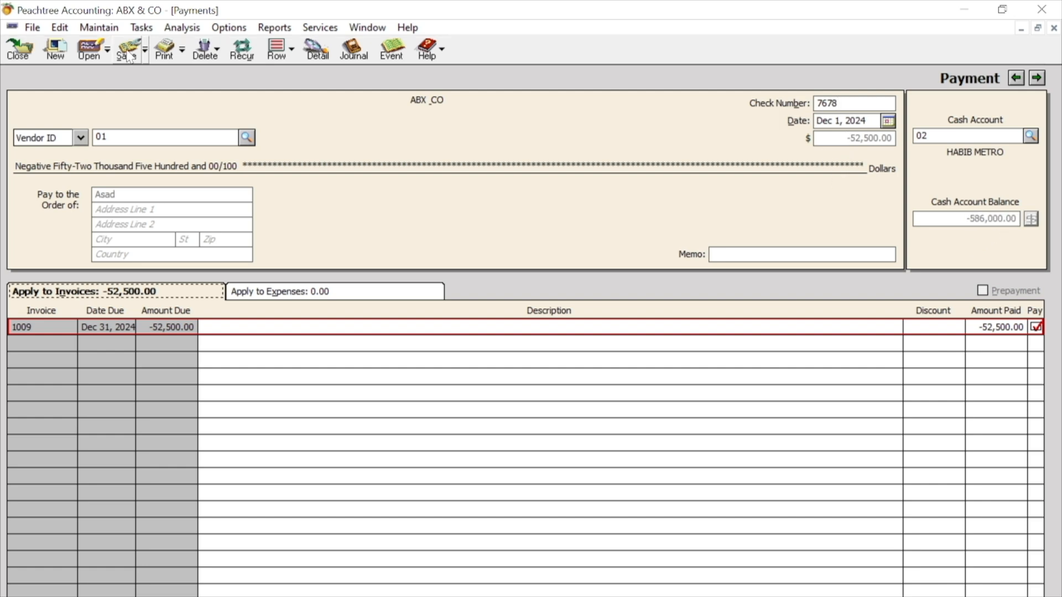
left_click(131, 56)
left_click(60, 57)
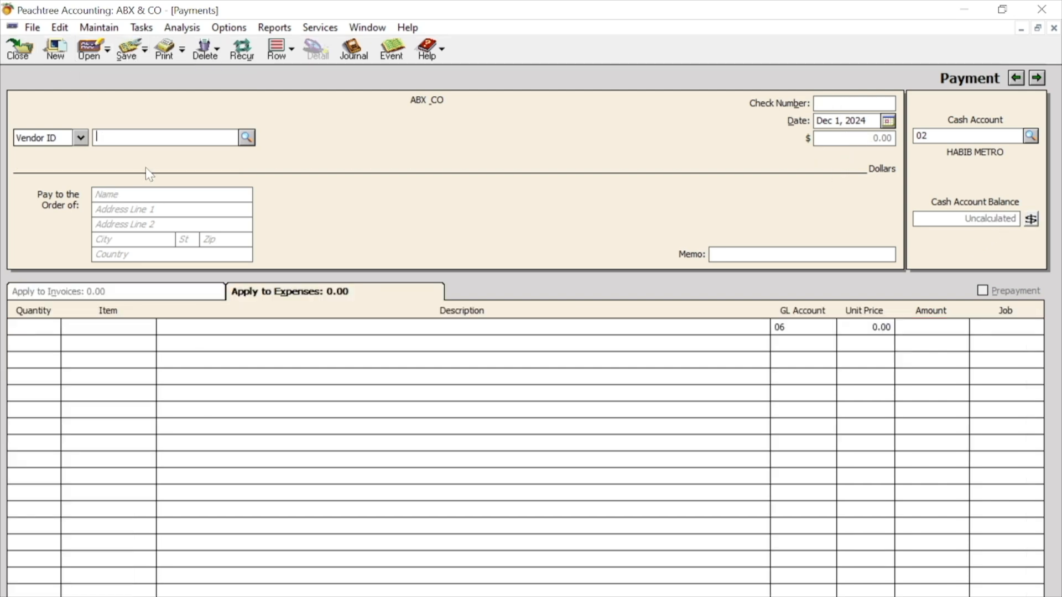
- Settle vendor 02's credit 1010 without a discount under check number 89890, save the payment and close the window
type("02")
key("Tab")
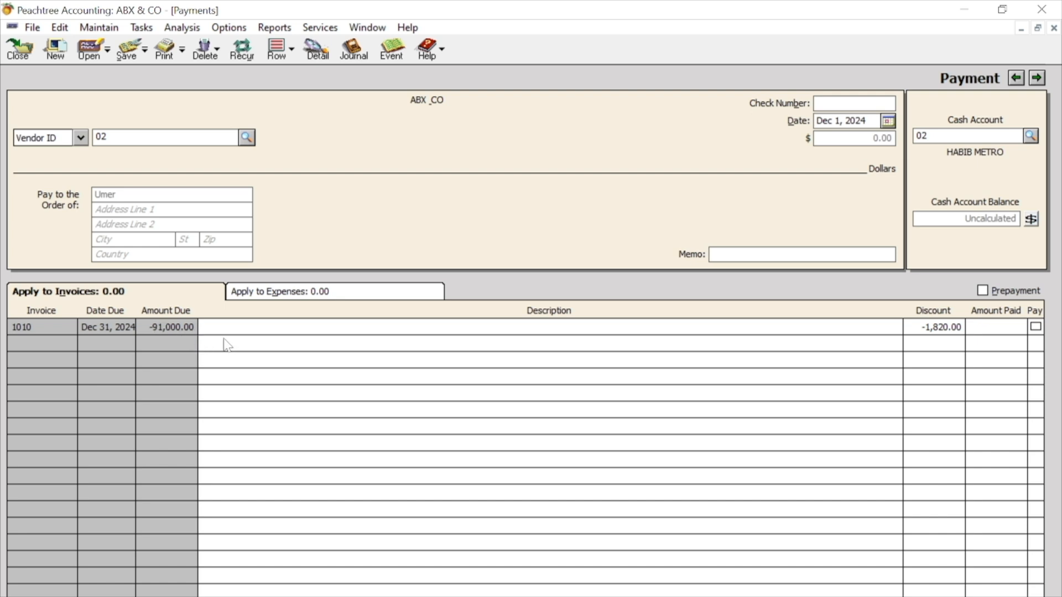
left_click(951, 328)
key("Delete")
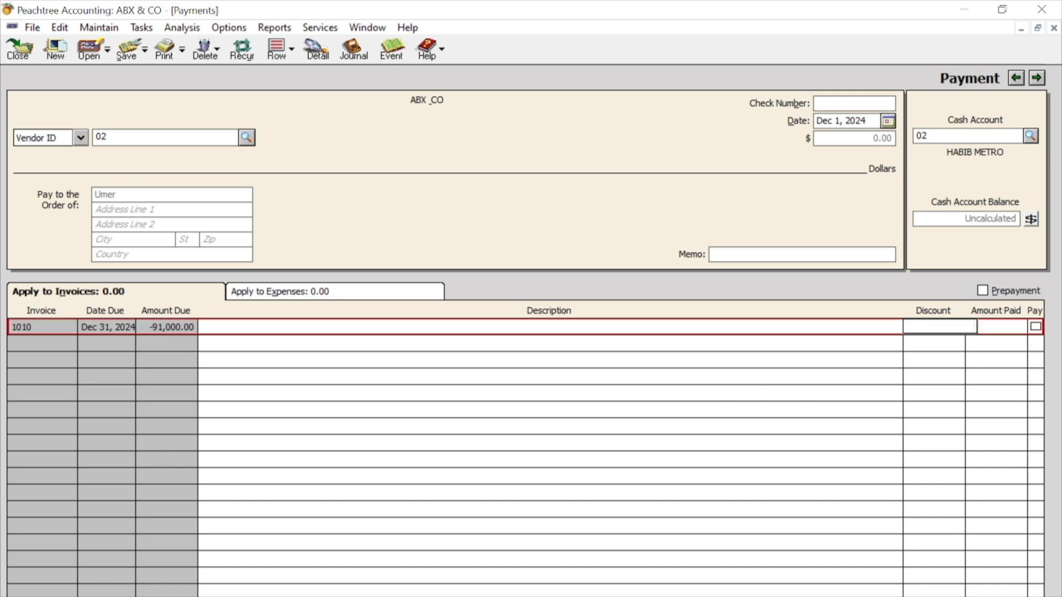
left_click(1035, 327)
left_click(127, 47)
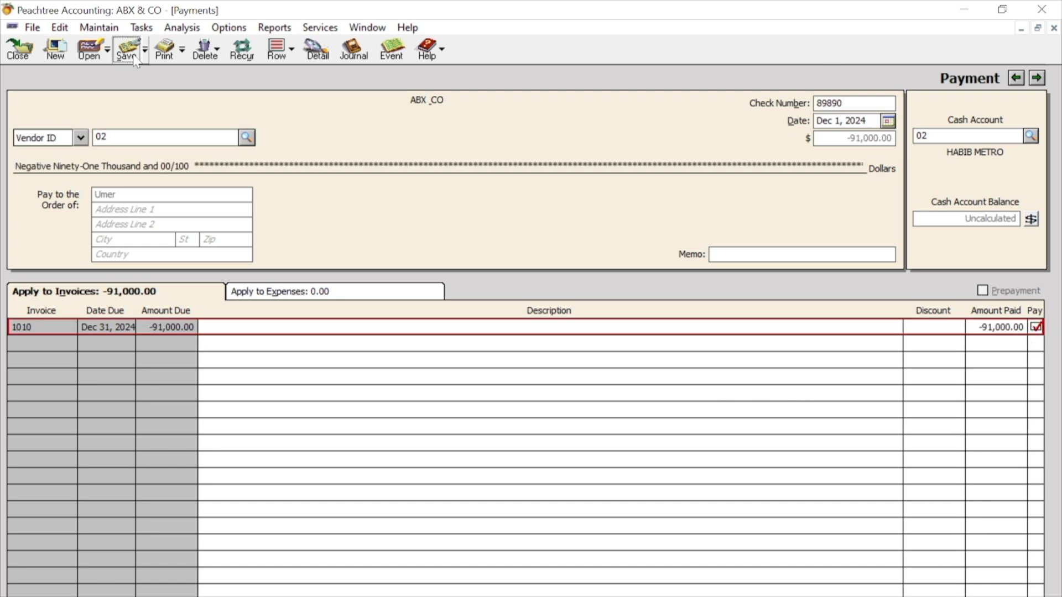
left_click(20, 49)
- Open the Purchase Journal from the Accounts Payable reports
left_click(271, 29)
left_click(324, 65)
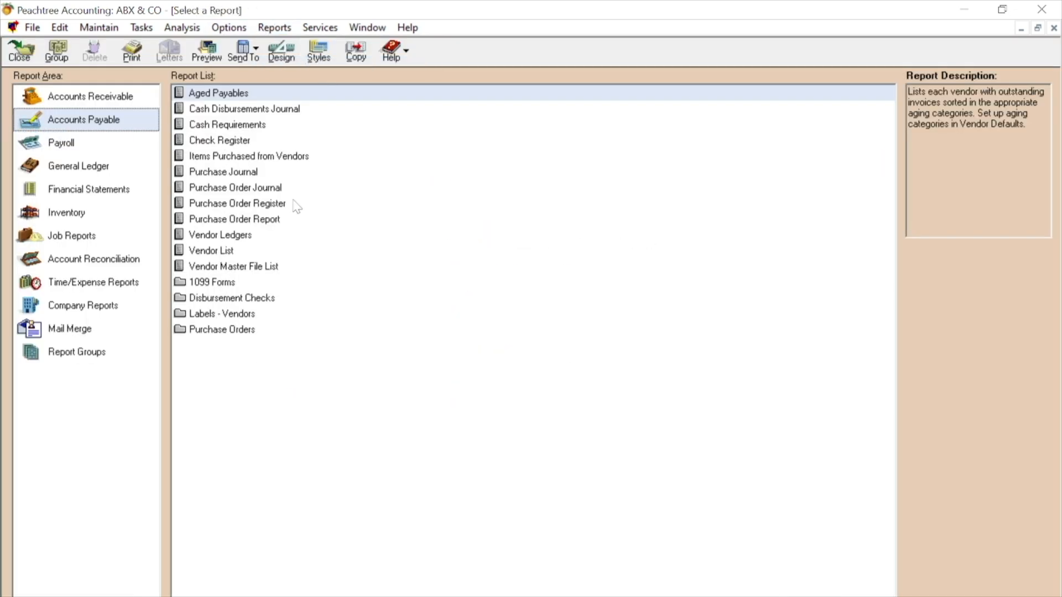
double_click(246, 172)
- Inspect the source purchases for invoices 801 and 802 from the Purchase Journal, closing each to return to the report
double_click(180, 305)
left_click(26, 77)
left_click(190, 398)
double_click(189, 398)
left_click(30, 78)
- Examine vendor credit memos 1009 and 1010 from the Purchase Journal for their application status, closing each one
double_click(193, 206)
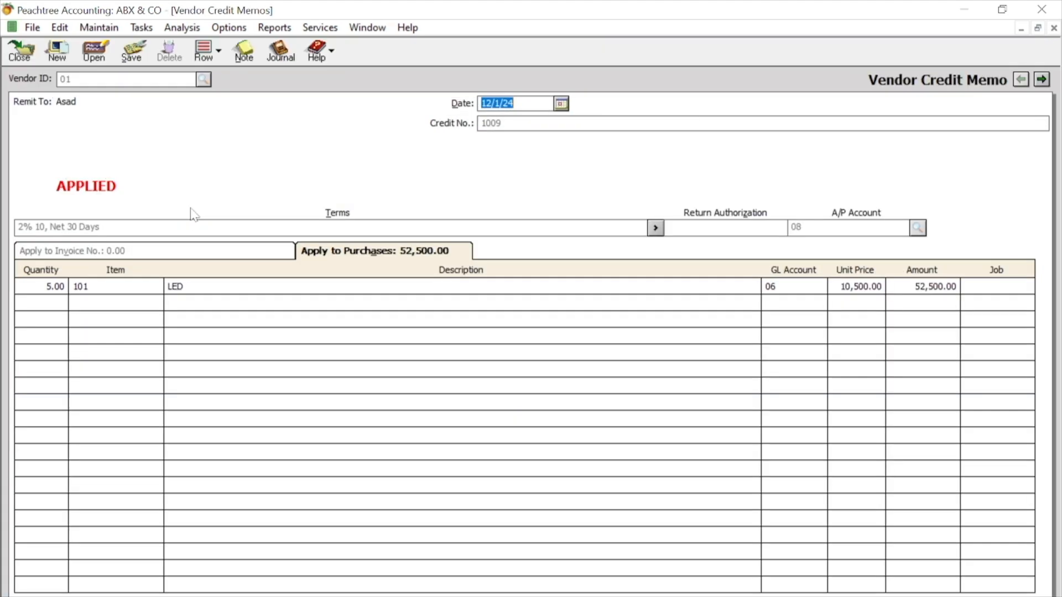
left_click(31, 55)
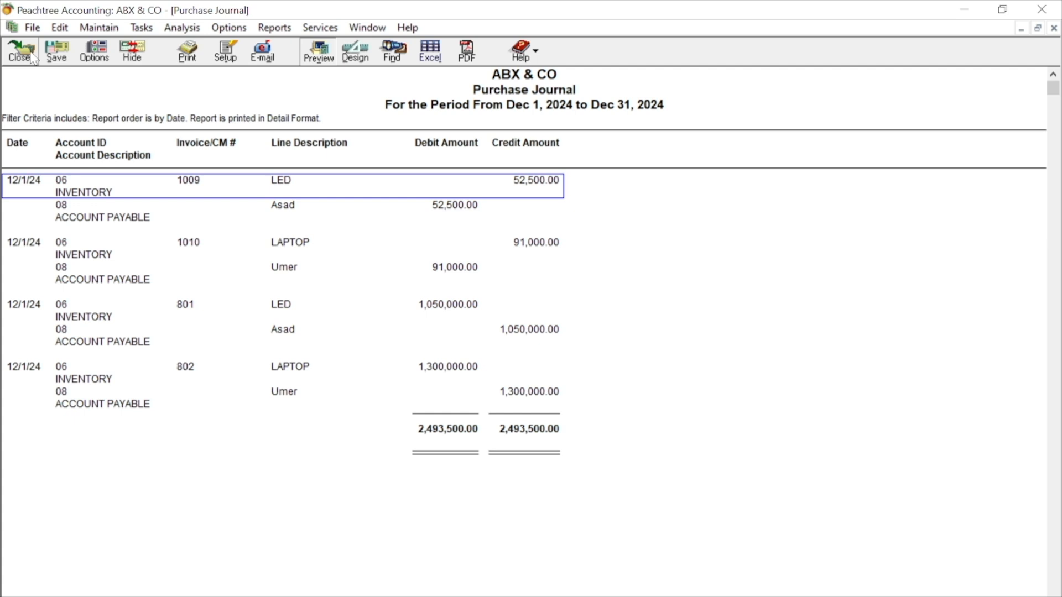
left_click(192, 246)
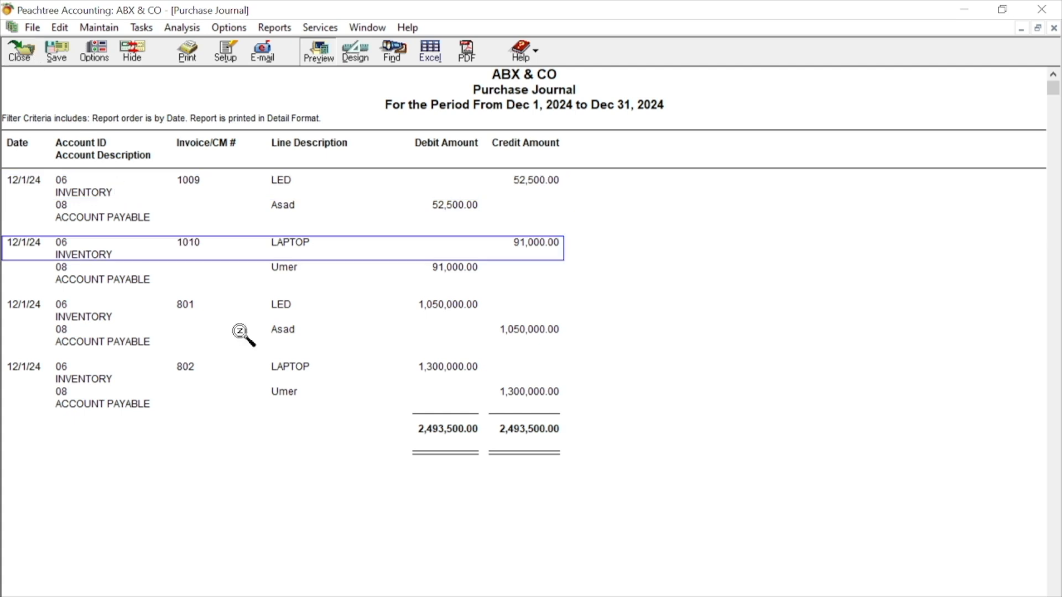
double_click(207, 244)
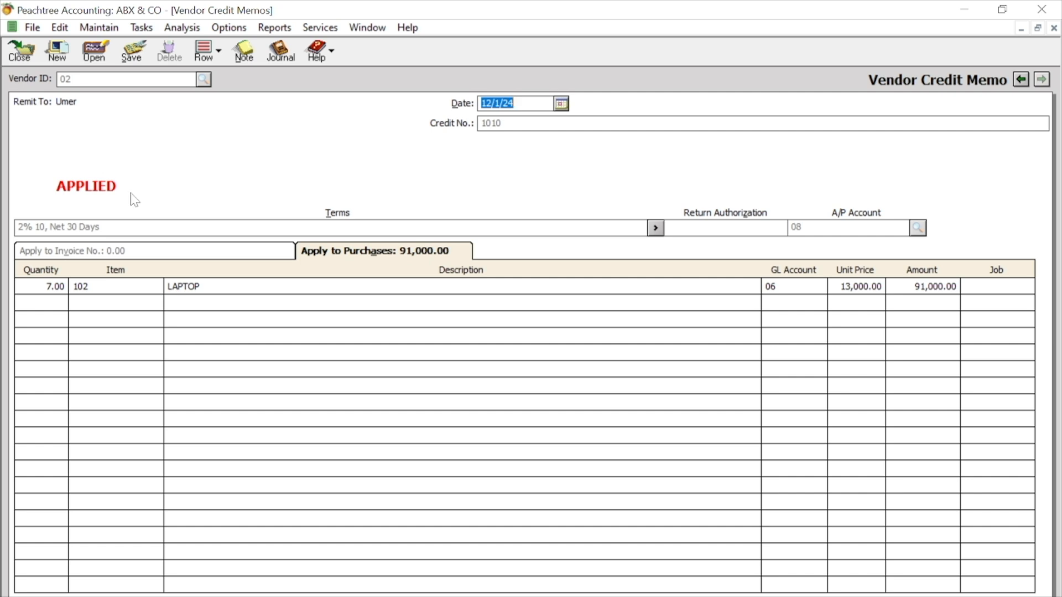
left_click(19, 51)
- Check the payment status of invoice 801 from the Purchase Journal and close the purchase, the report and the report list
left_click(199, 310)
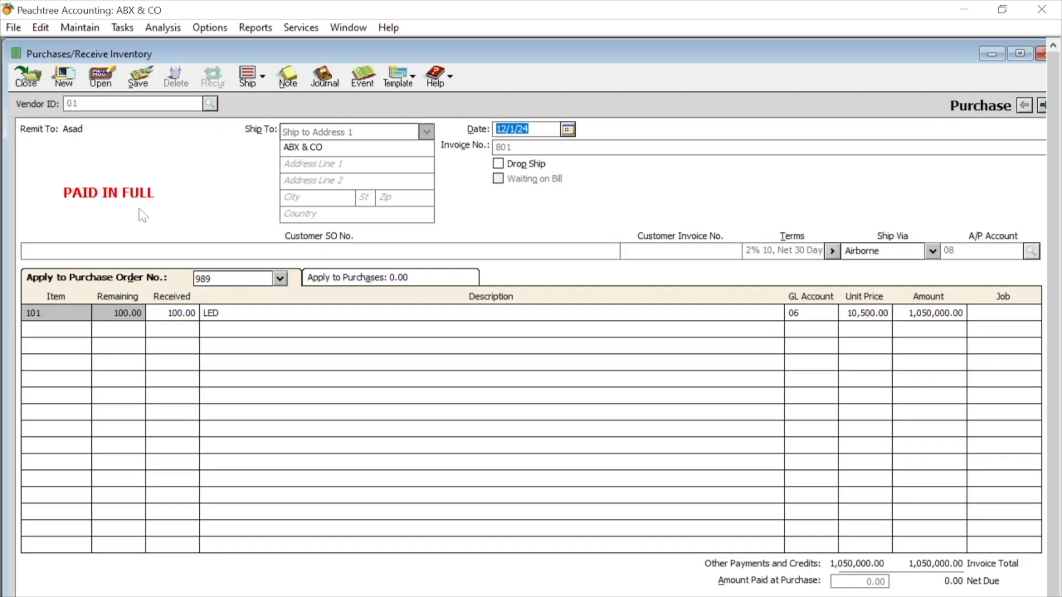
left_click(31, 83)
left_click(33, 87)
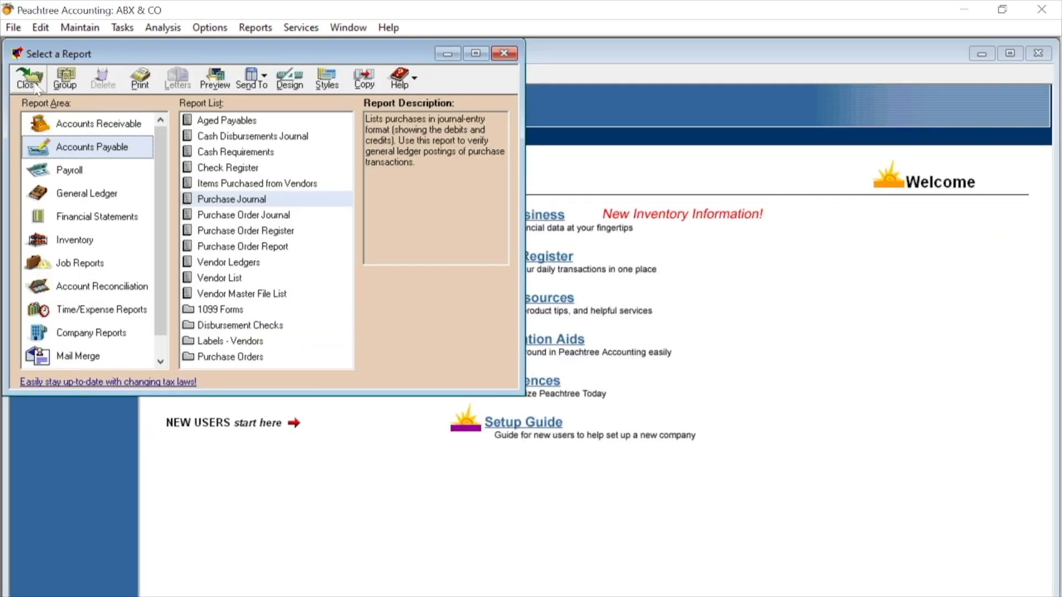
left_click(504, 51)
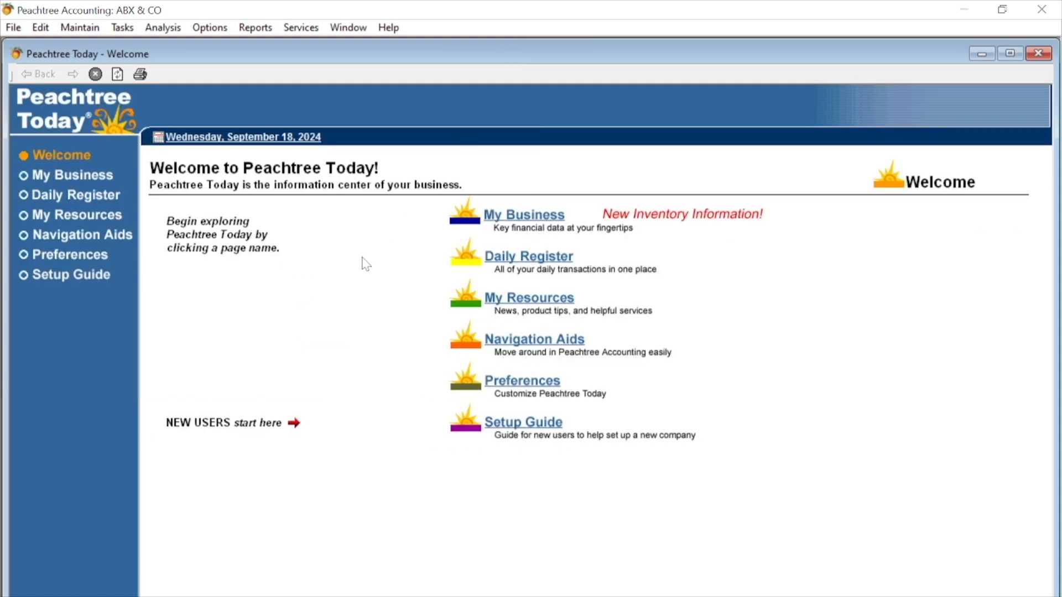